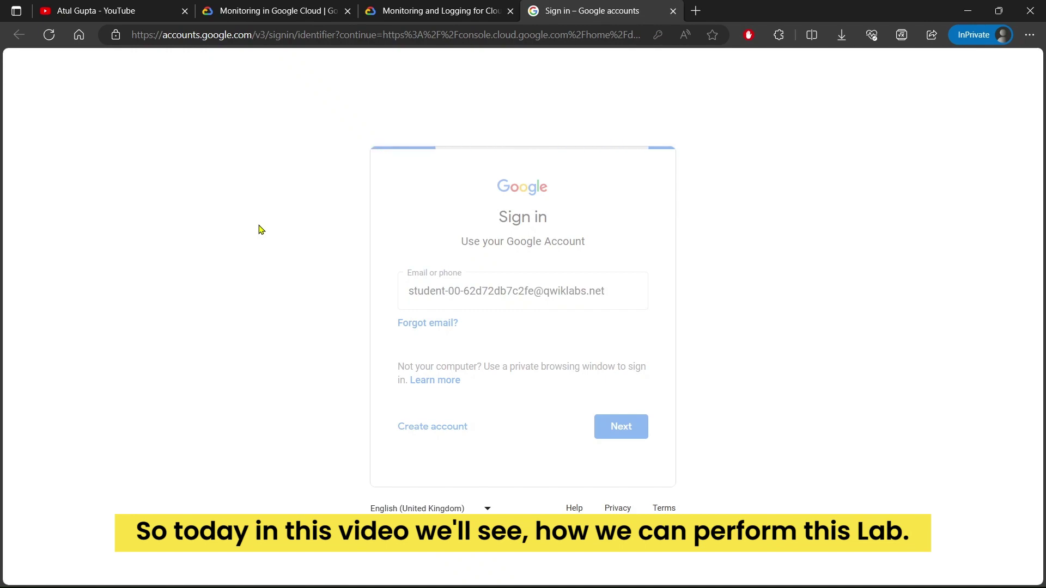
Step: Enter the lab student account's password and finish signing in to the Google Cloud console
{"action": "key", "text": "ctrl+v"}
{"action": "key", "text": "Return"}
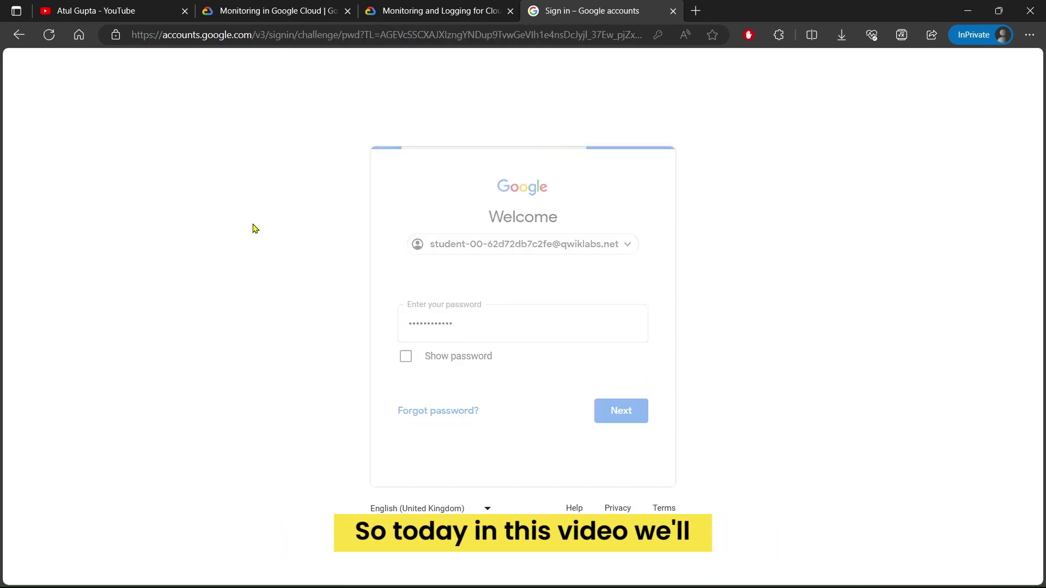
{"action": "left_click", "coordinate": [493, 421]}
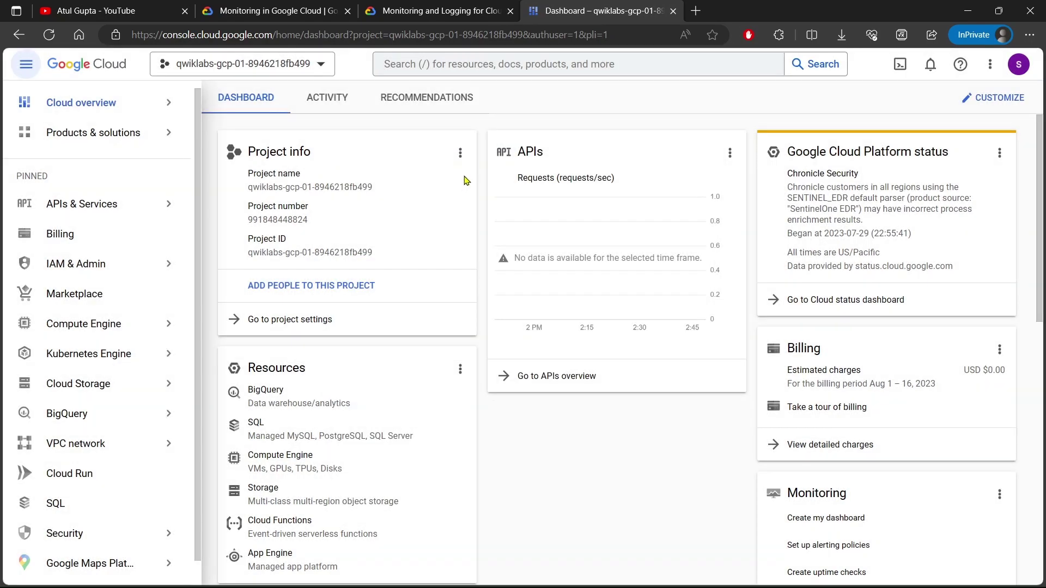
Step: Go to Task 1 in the lab instructions and copy the product name "Cloud Functions"
{"action": "left_click", "coordinate": [441, 13]}
{"action": "left_click", "coordinate": [894, 202]}
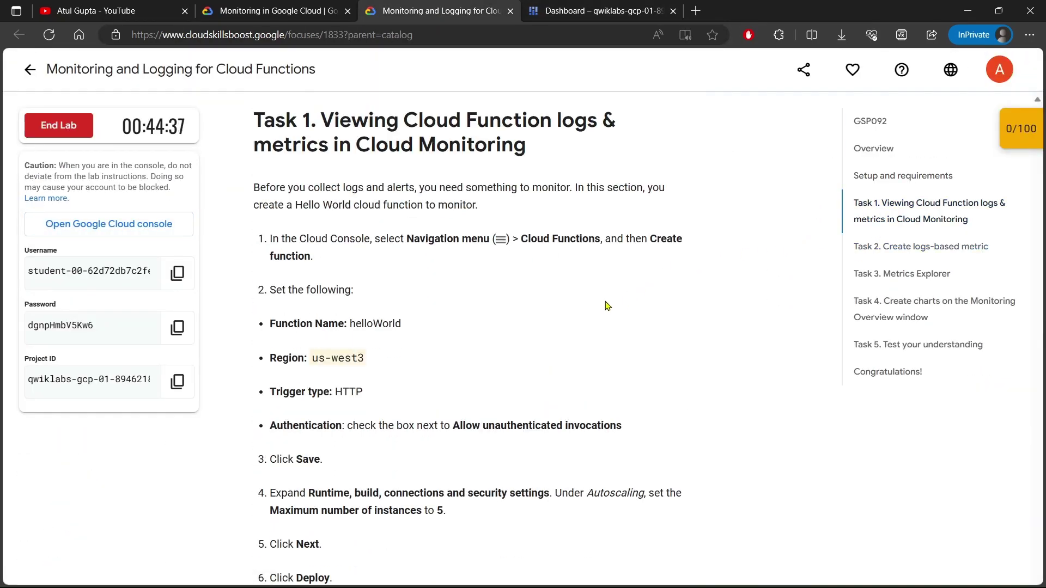
{"action": "left_click_drag", "start_coordinate": [280, 129], "coordinate": [567, 171]}
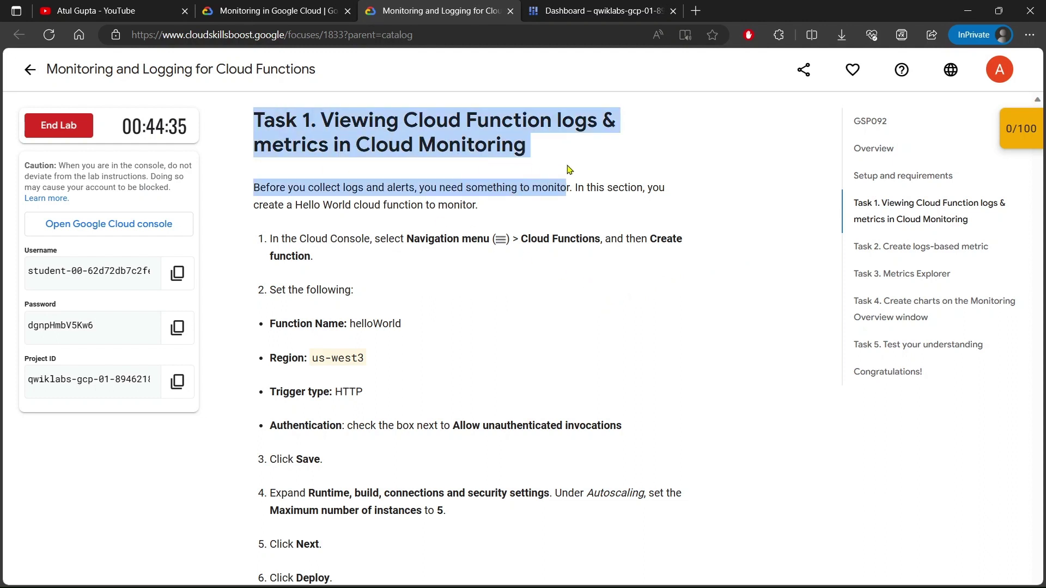
{"action": "left_click", "coordinate": [564, 180]}
{"action": "scroll", "coordinate": [540, 197], "scroll_direction": "down", "scroll_amount": 1}
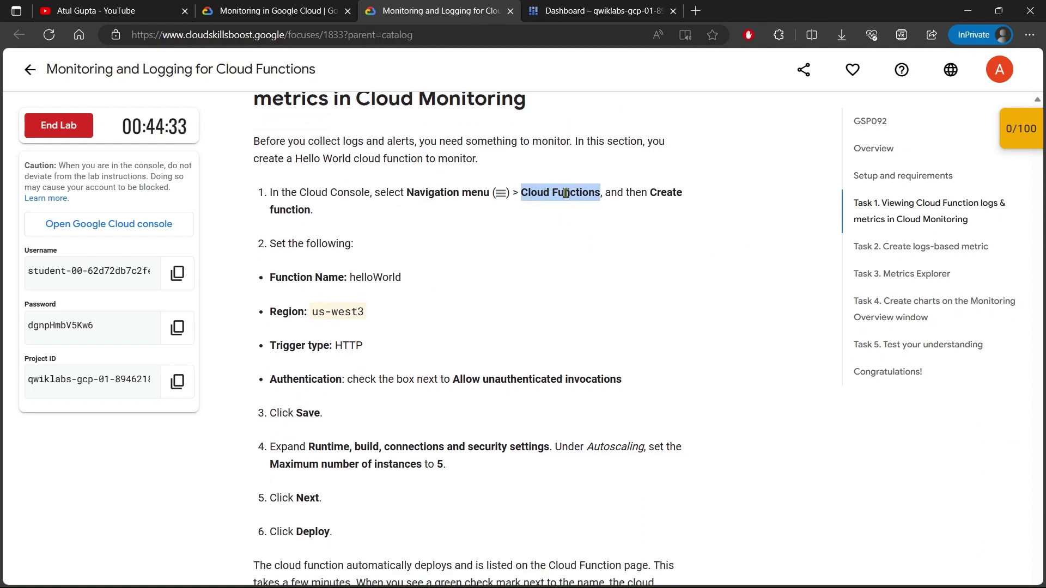
{"action": "right_click", "coordinate": [566, 192]}
{"action": "left_click", "coordinate": [581, 200]}
Step: Search the Google Cloud console for "Cloud Functions", open that product page and close its tutorial pane
{"action": "left_click", "coordinate": [566, 11]}
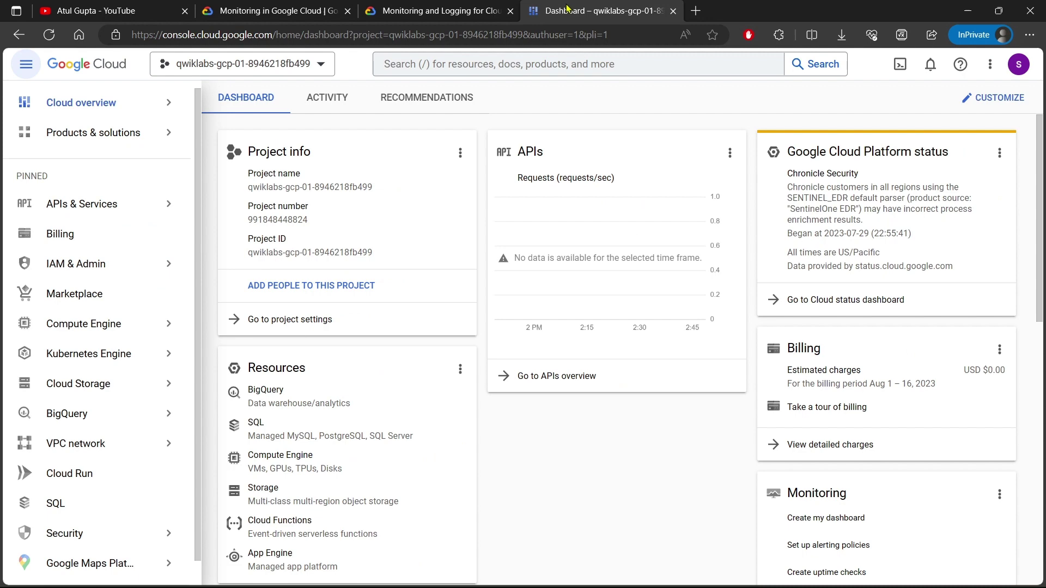
{"action": "left_click", "coordinate": [485, 64]}
{"action": "key", "text": "ctrl+v"}
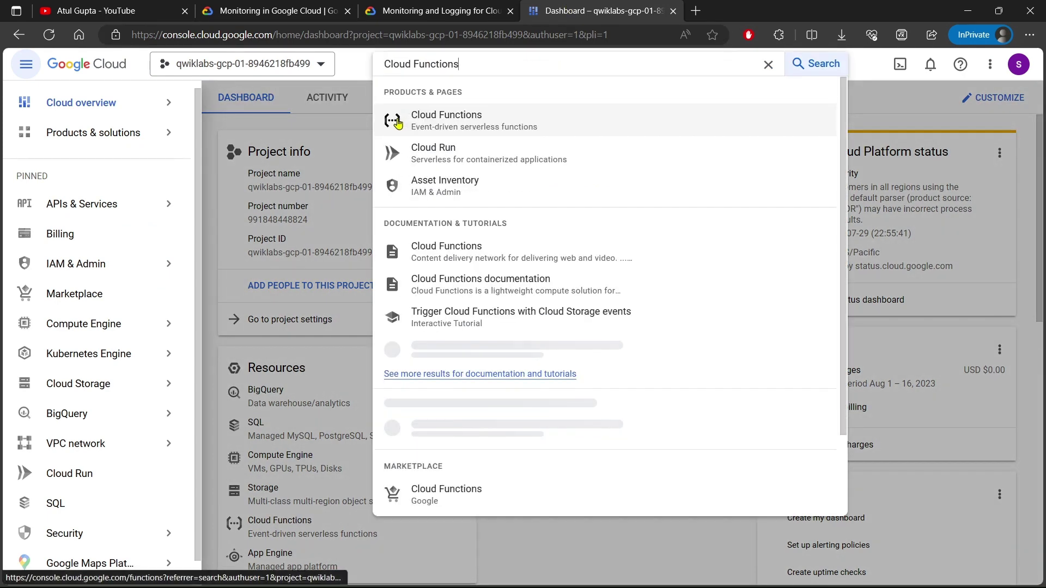
{"action": "left_click", "coordinate": [398, 124]}
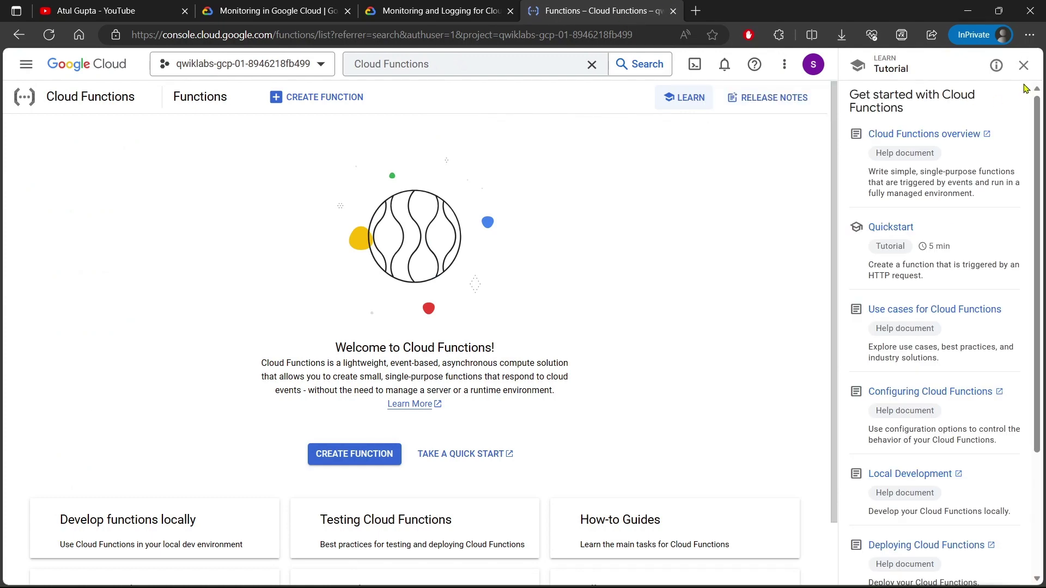
{"action": "left_click", "coordinate": [1024, 65]}
Step: Start creating a new function and name it helloWorld, copying the name from the lab instructions
{"action": "scroll", "coordinate": [348, 207], "scroll_direction": "down", "scroll_amount": 1}
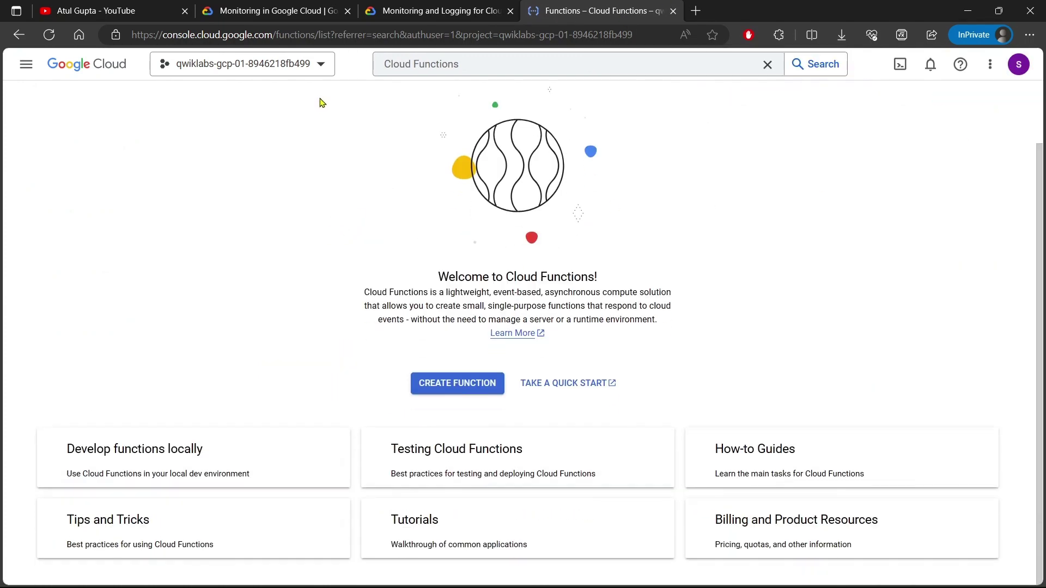
{"action": "scroll", "coordinate": [316, 131], "scroll_direction": "up", "scroll_amount": 2}
{"action": "left_click", "coordinate": [301, 98]}
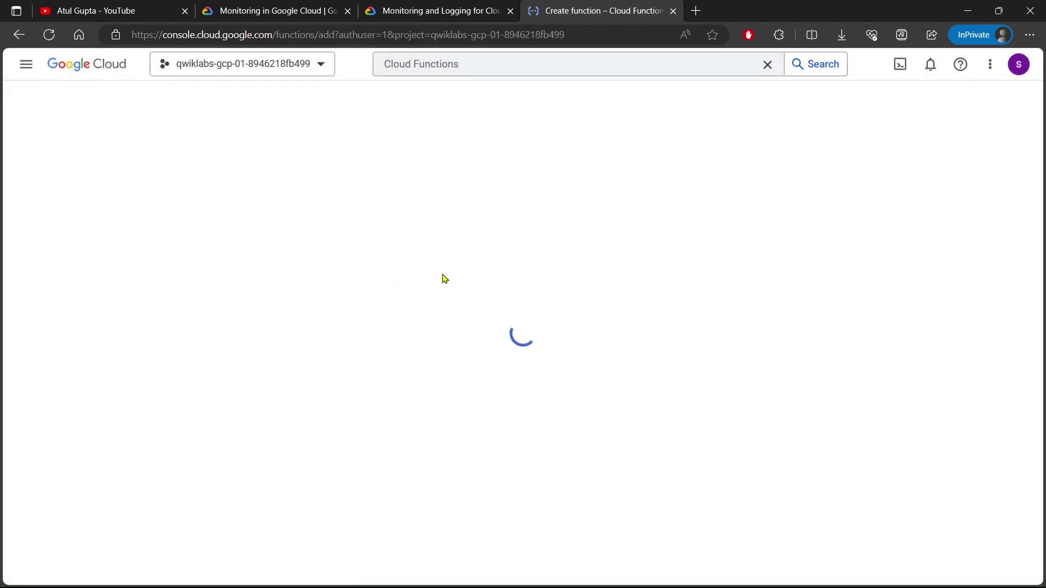
{"action": "left_click", "coordinate": [465, 5]}
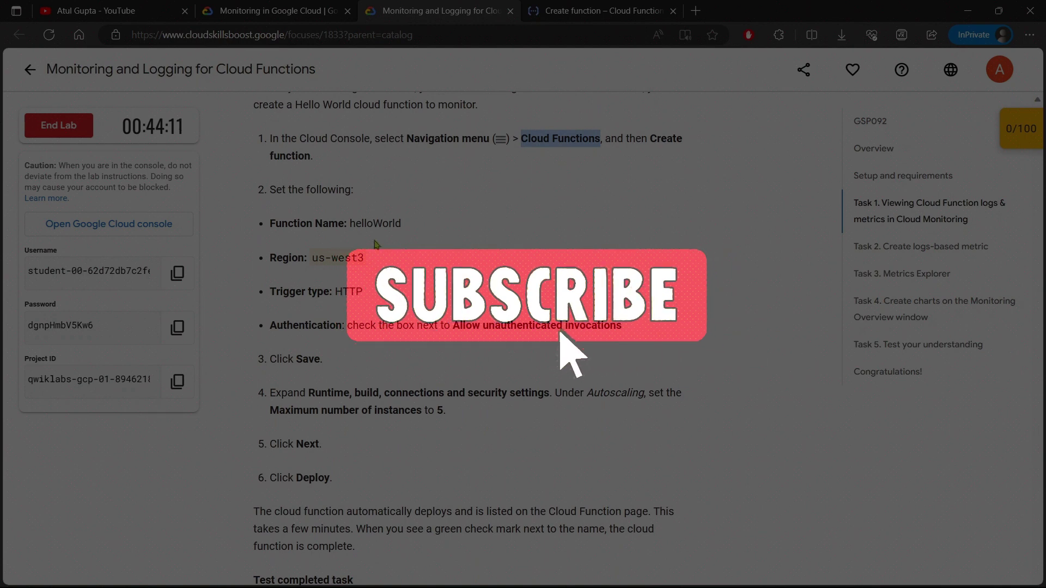
{"action": "double_click", "coordinate": [373, 216]}
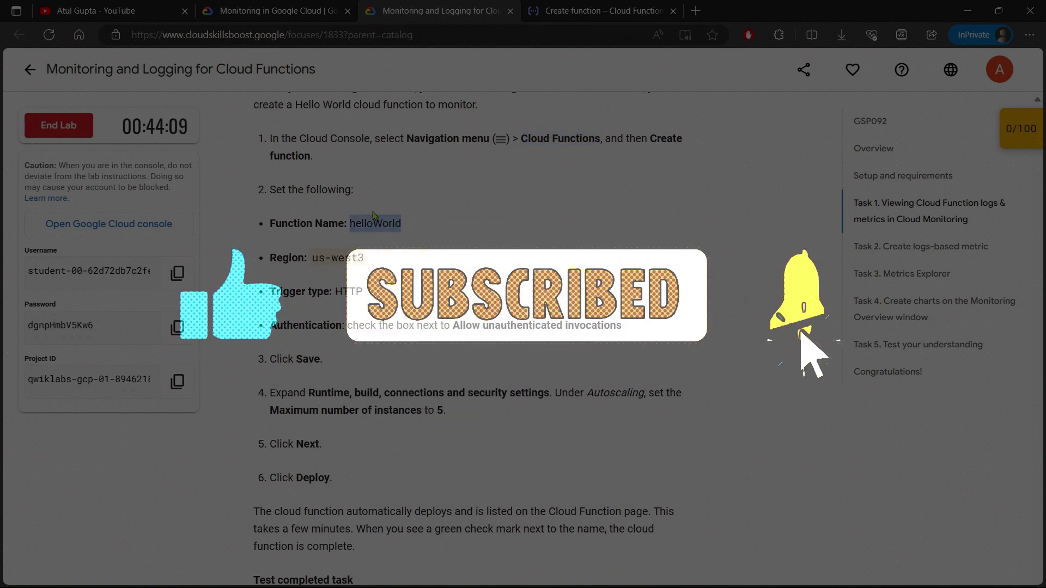
{"action": "key", "text": "ctrl+c"}
{"action": "left_click", "coordinate": [599, 10]}
{"action": "triple_click", "coordinate": [76, 242]}
{"action": "key", "text": "ctrl+v"}
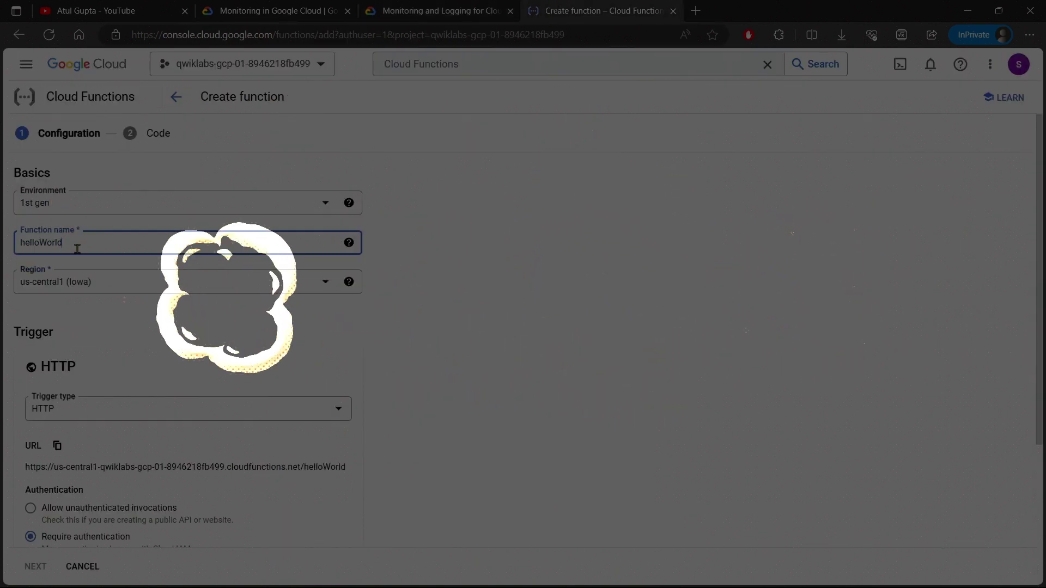
Step: Set the function's region to us-west3 (Salt Lake City) and save its HTTP trigger with unauthenticated invocations allowed
{"action": "left_click", "coordinate": [71, 286]}
{"action": "scroll", "coordinate": [109, 424], "scroll_direction": "down", "scroll_amount": 1}
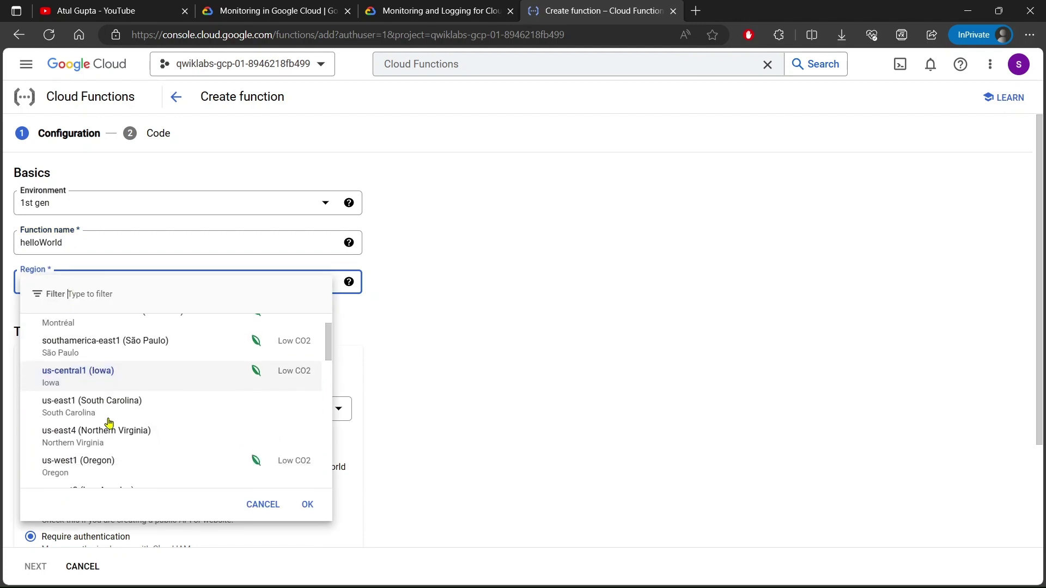
{"action": "scroll", "coordinate": [109, 423], "scroll_direction": "down", "scroll_amount": 3}
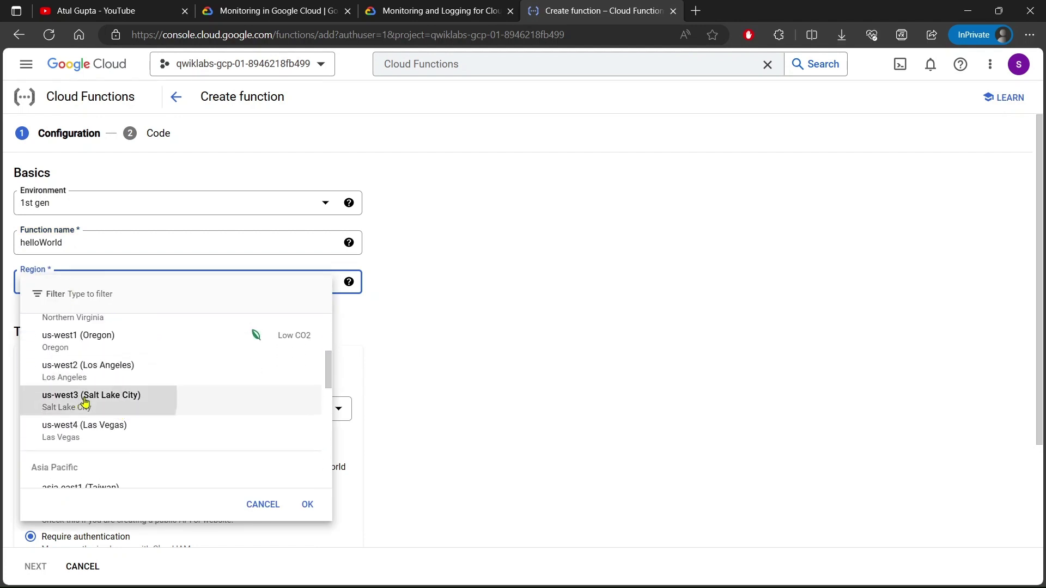
{"action": "left_click", "coordinate": [85, 402]}
{"action": "scroll", "coordinate": [427, 338], "scroll_direction": "down", "scroll_amount": 3}
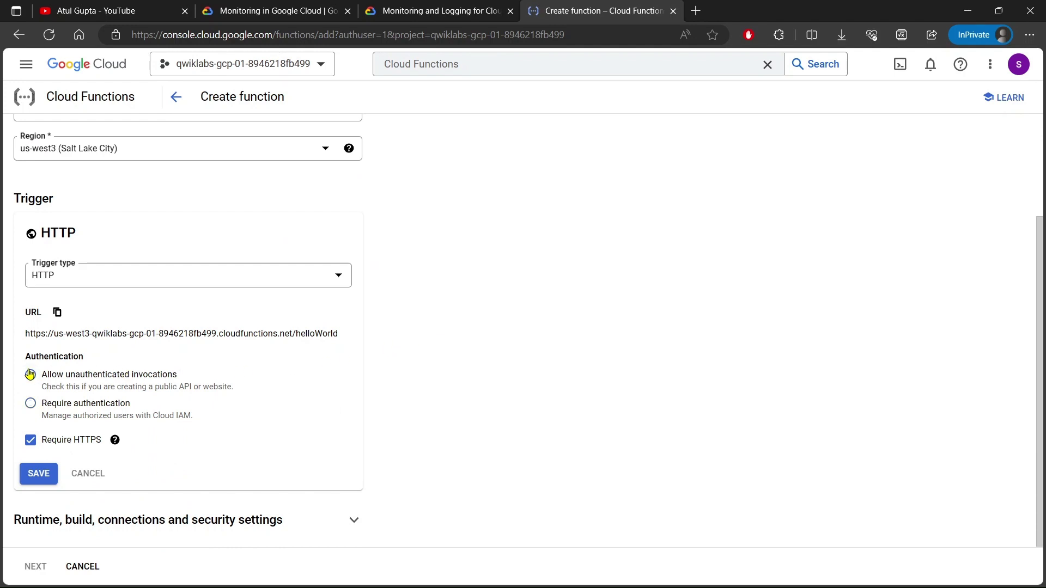
{"action": "left_click", "coordinate": [38, 474]}
Step: In the function's runtime autoscaling settings, set the maximum number of instances to 5
{"action": "left_click", "coordinate": [164, 516]}
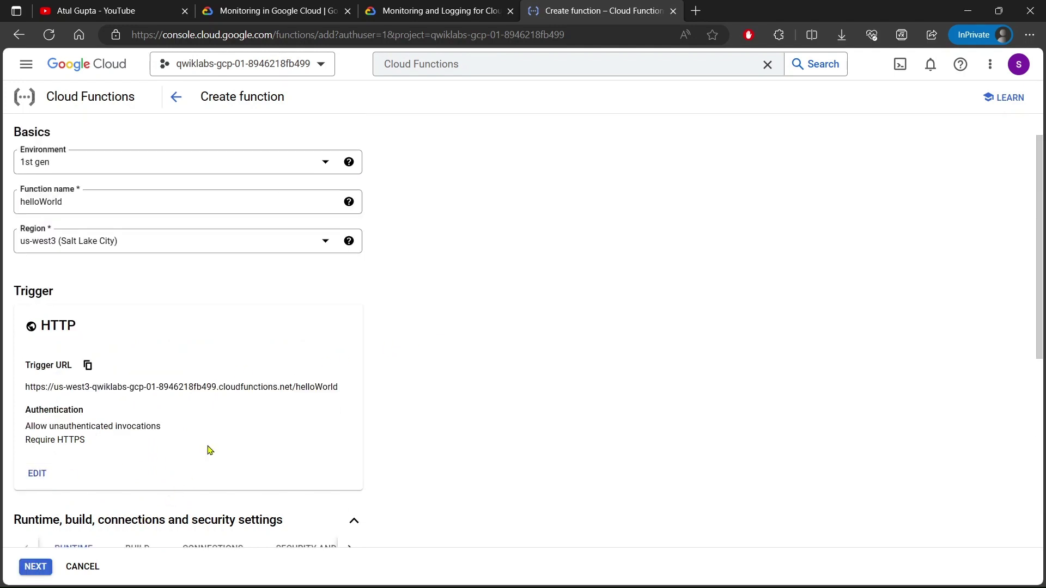
{"action": "scroll", "coordinate": [243, 329], "scroll_direction": "down", "scroll_amount": 5}
{"action": "left_click", "coordinate": [202, 360]}
{"action": "type", "text": "1"}
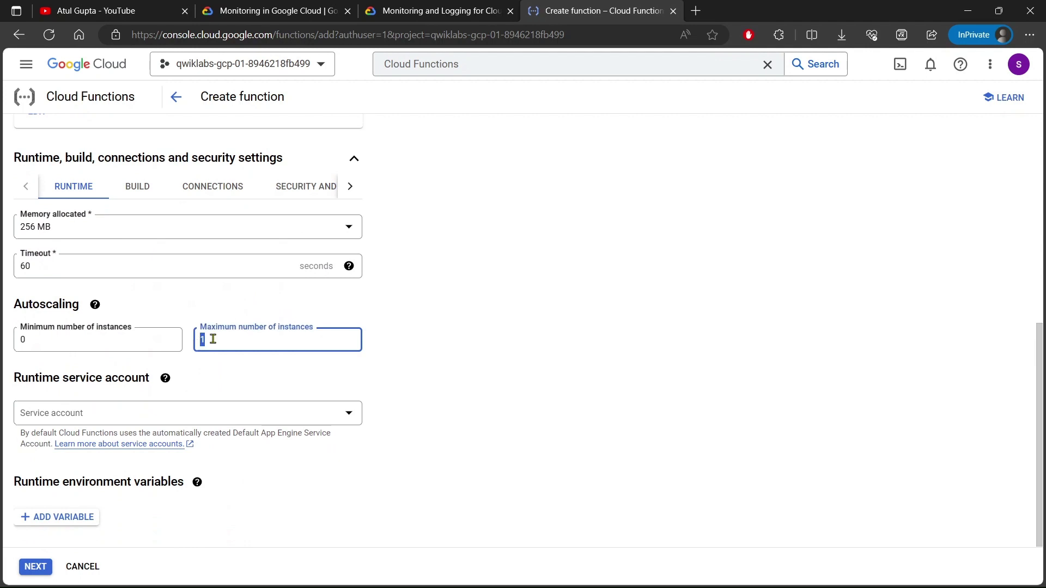
{"action": "scroll", "coordinate": [212, 339], "scroll_direction": "down", "scroll_amount": 20}
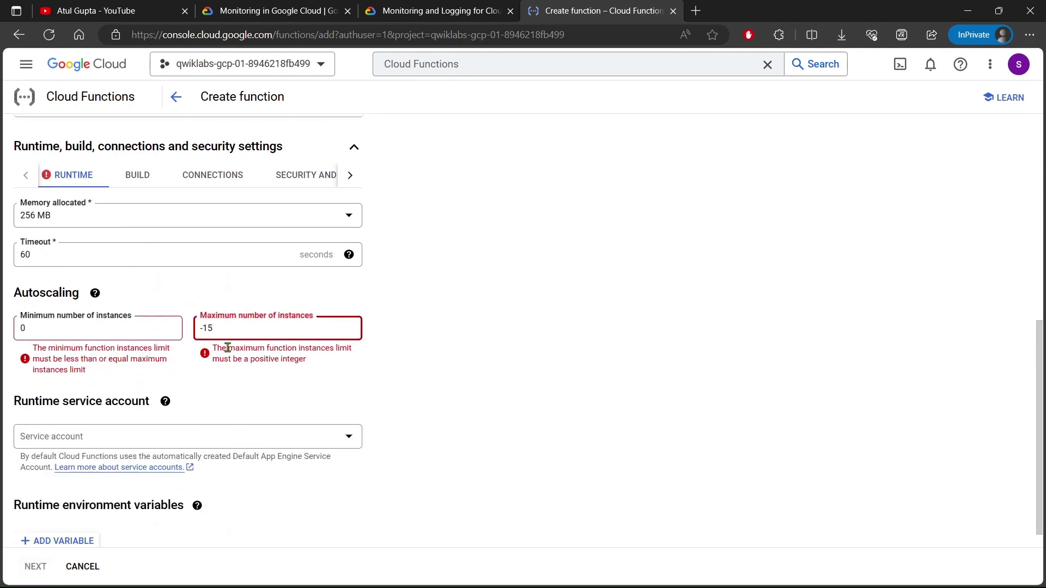
{"action": "key", "text": "BackSpace"}
{"action": "key", "text": "BackSpace"}
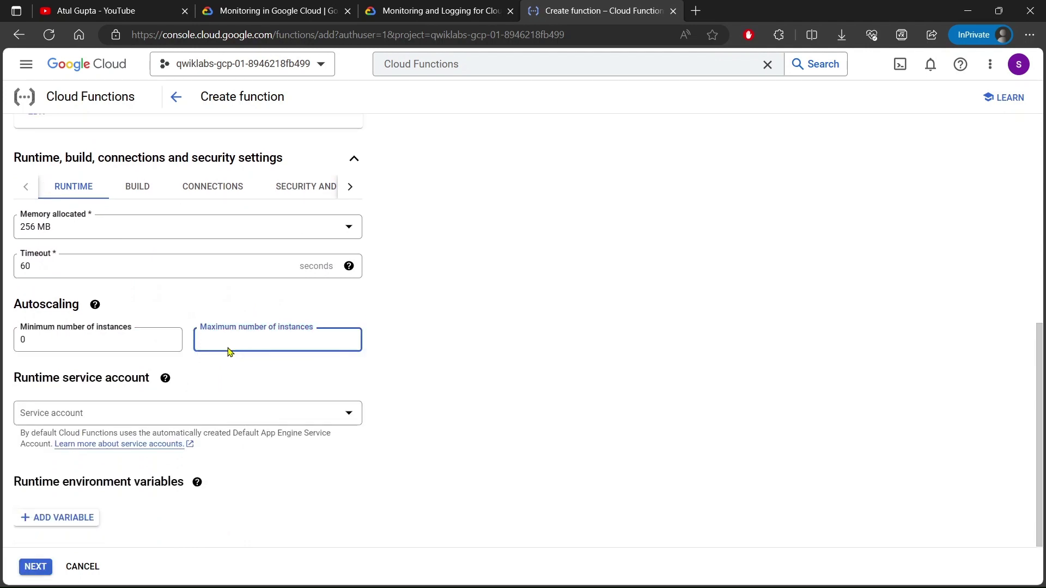
Step: Continue to the function's code, deploy it with the default inline source, and check its deployment status
{"action": "left_click", "coordinate": [35, 566]}
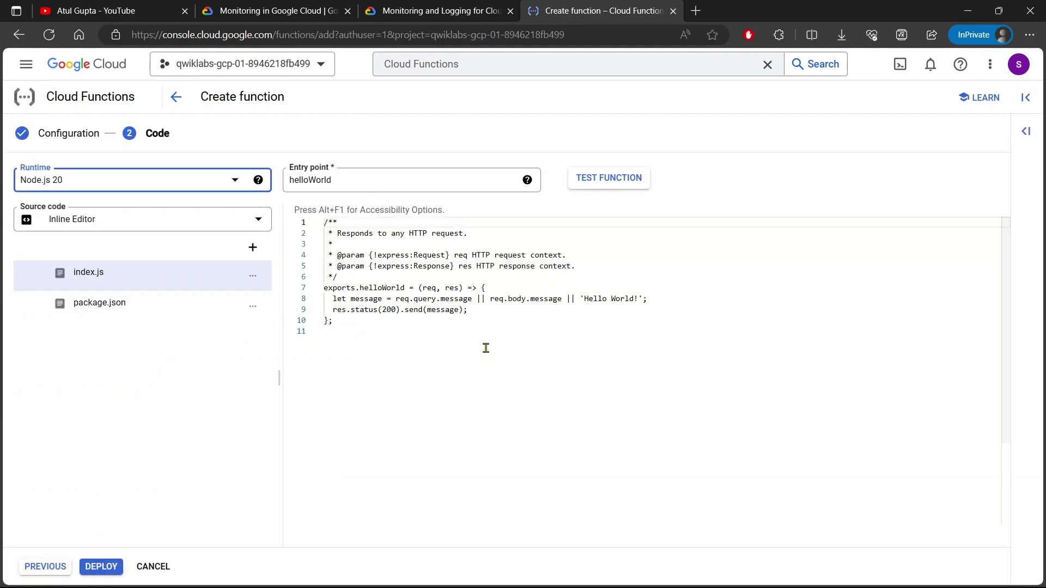
{"action": "left_click", "coordinate": [104, 567]}
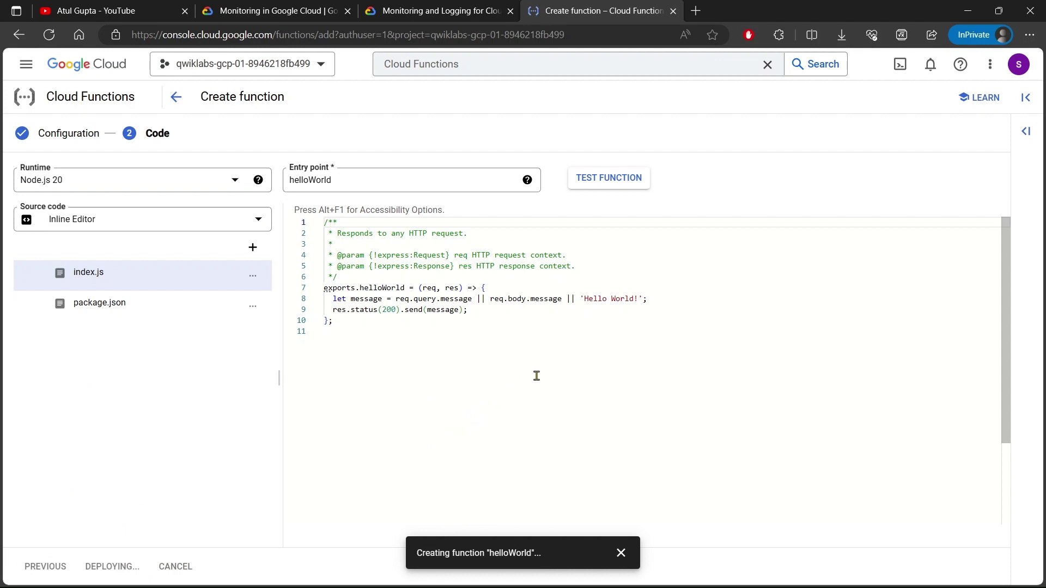
{"action": "left_click_drag", "start_coordinate": [415, 553], "coordinate": [550, 559]}
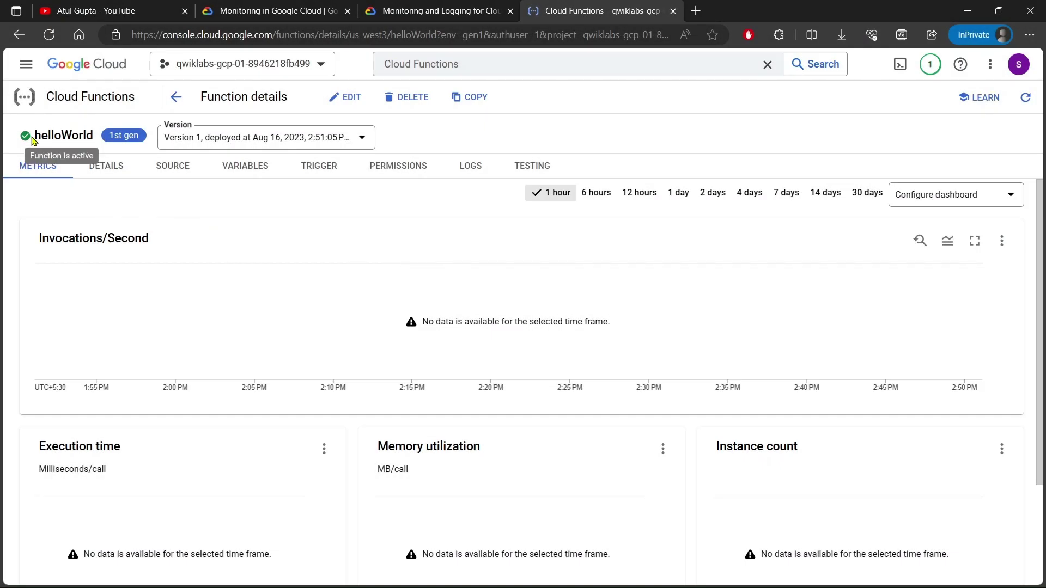
{"action": "left_click_drag", "start_coordinate": [33, 140], "coordinate": [81, 136]}
Step: Return to the lab instructions and check the progress of the "Creating a Cloud Function" task
{"action": "key", "text": "ctrl+shift+Tab"}
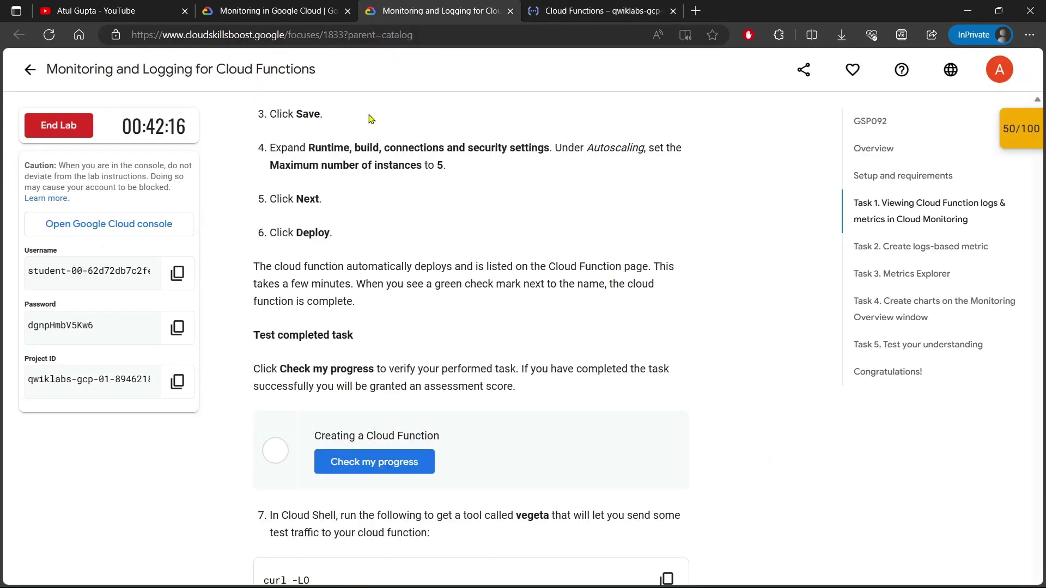
{"action": "left_click", "coordinate": [360, 454]}
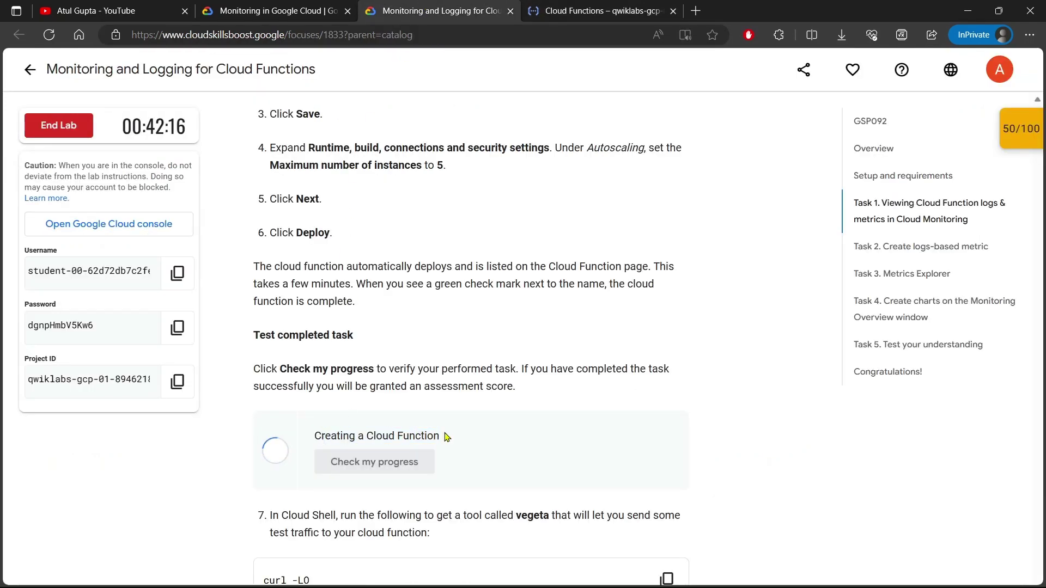
{"action": "scroll", "coordinate": [446, 371], "scroll_direction": "down", "scroll_amount": 5}
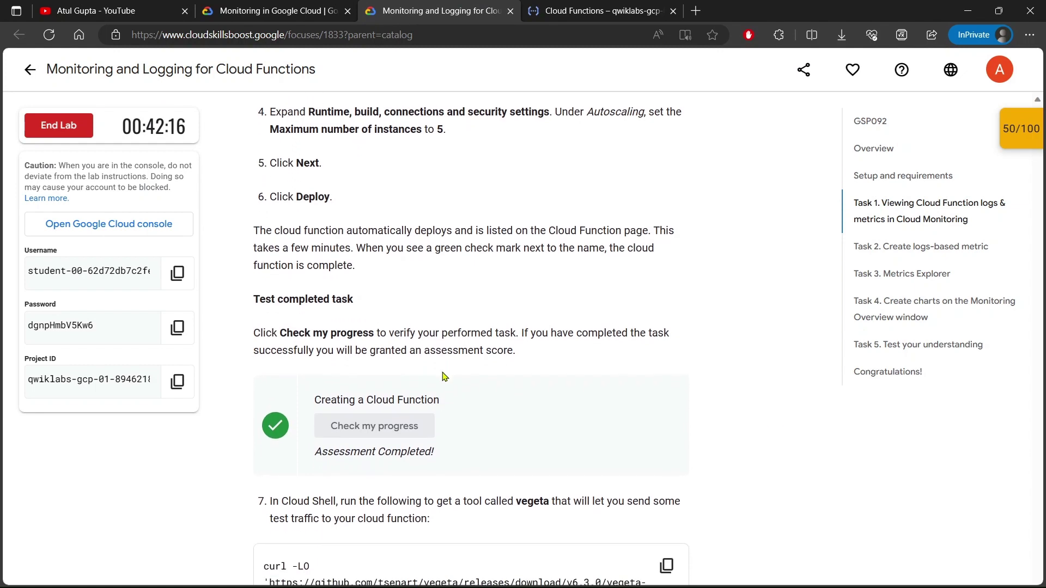
Step: Go to Task 2, Create logs-based metric, in the lab instructions and copy the word "Logging"
{"action": "scroll", "coordinate": [417, 309], "scroll_direction": "down", "scroll_amount": 12}
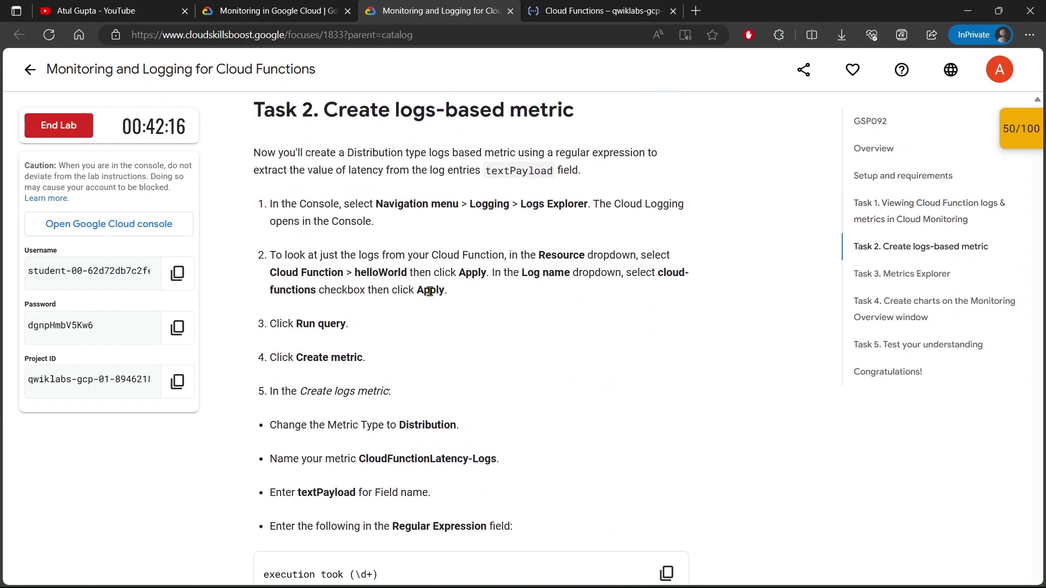
{"action": "left_click_drag", "start_coordinate": [257, 133], "coordinate": [606, 133]}
{"action": "left_click", "coordinate": [472, 203]}
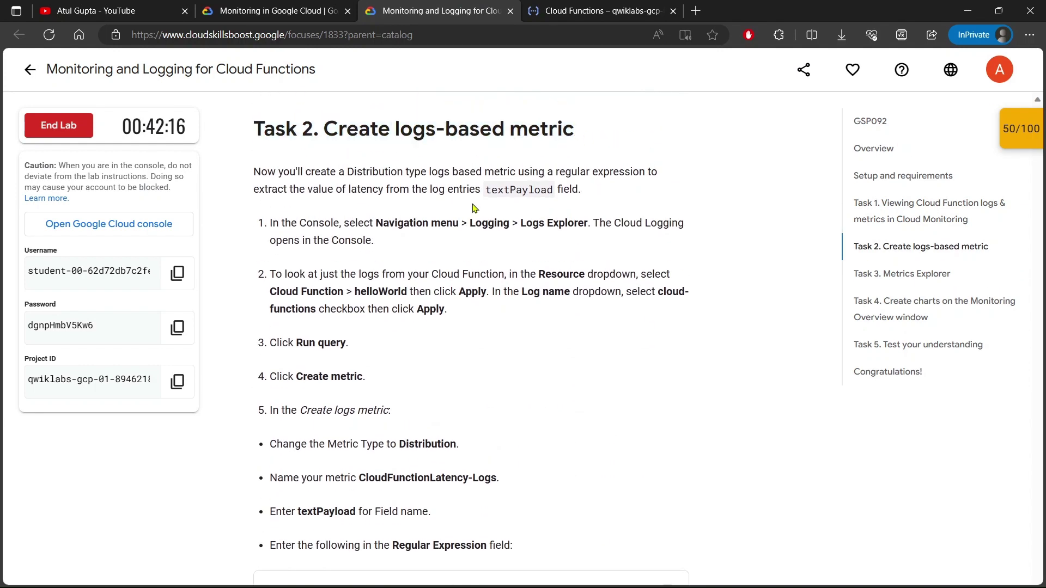
{"action": "scroll", "coordinate": [661, 198], "scroll_direction": "down", "scroll_amount": 1}
{"action": "double_click", "coordinate": [486, 202]}
{"action": "right_click", "coordinate": [487, 202]}
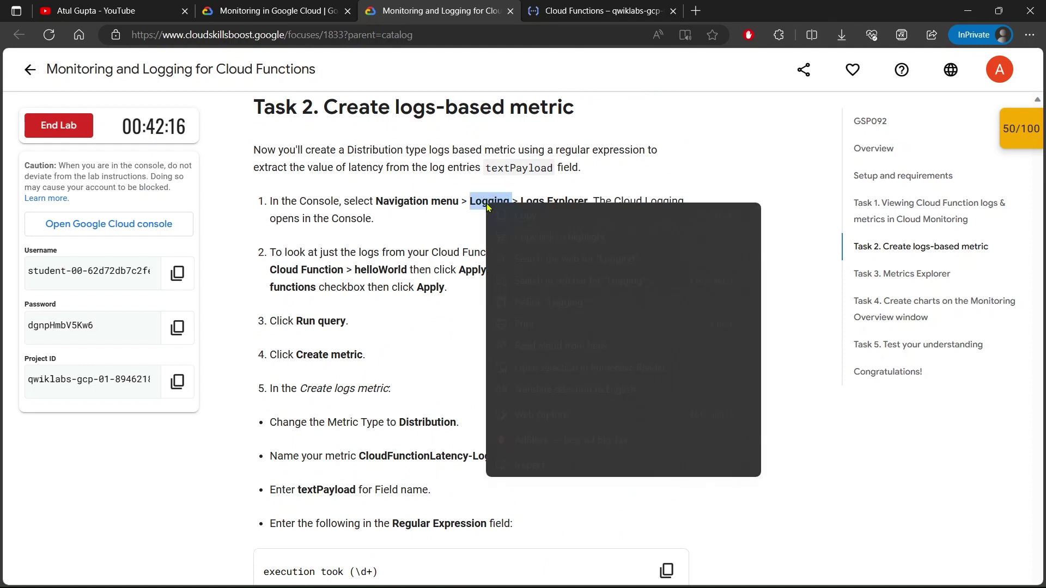
{"action": "left_click", "coordinate": [516, 223]}
Step: Search the Google Cloud console for "Logging" and open the Logs Explorer
{"action": "left_click", "coordinate": [584, 19]}
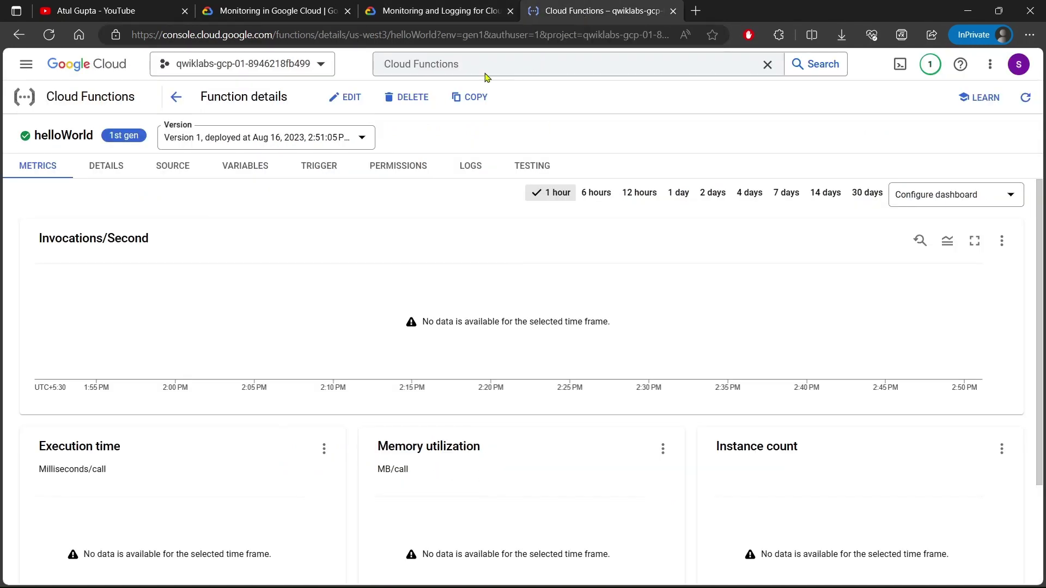
{"action": "left_click", "coordinate": [473, 63]}
{"action": "key", "text": "ctrl+v"}
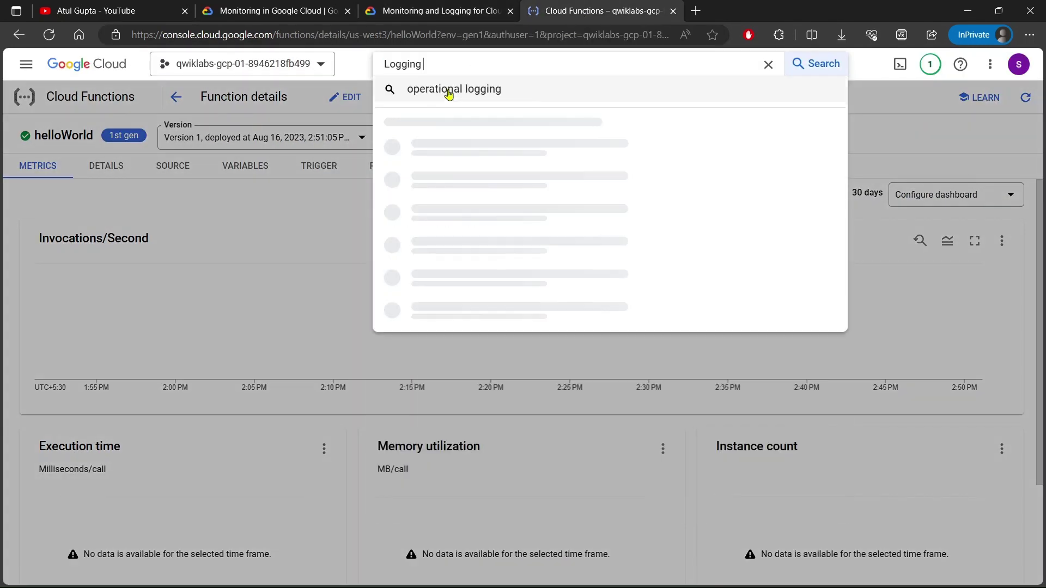
{"action": "left_click", "coordinate": [420, 184]}
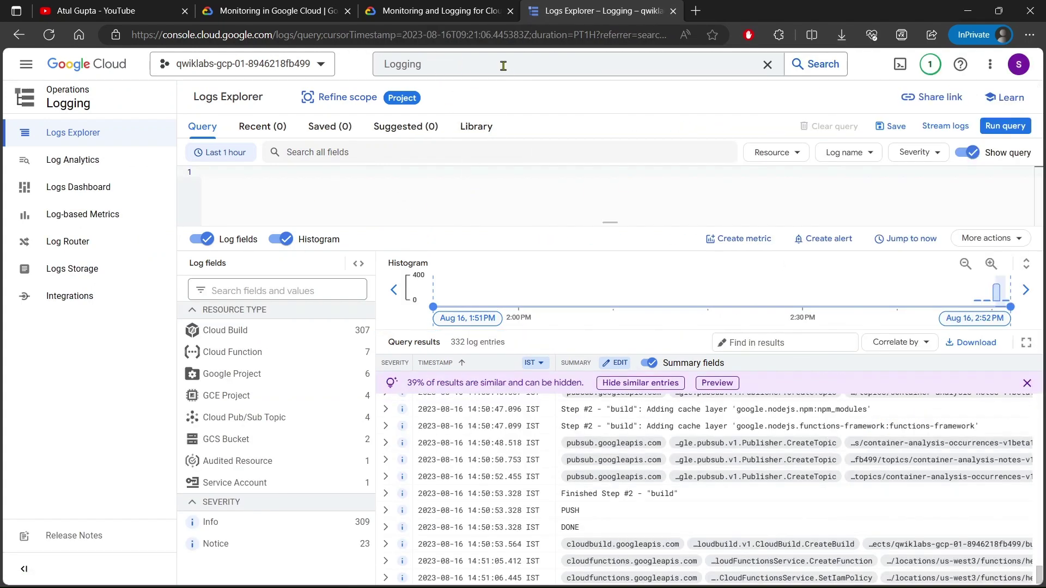
Step: Read the lab's log filtering instructions and filter the logs to the Cloud Function resource type and the helloWorld function
{"action": "left_click", "coordinate": [440, 10]}
{"action": "scroll", "coordinate": [441, 310], "scroll_direction": "down", "scroll_amount": 1}
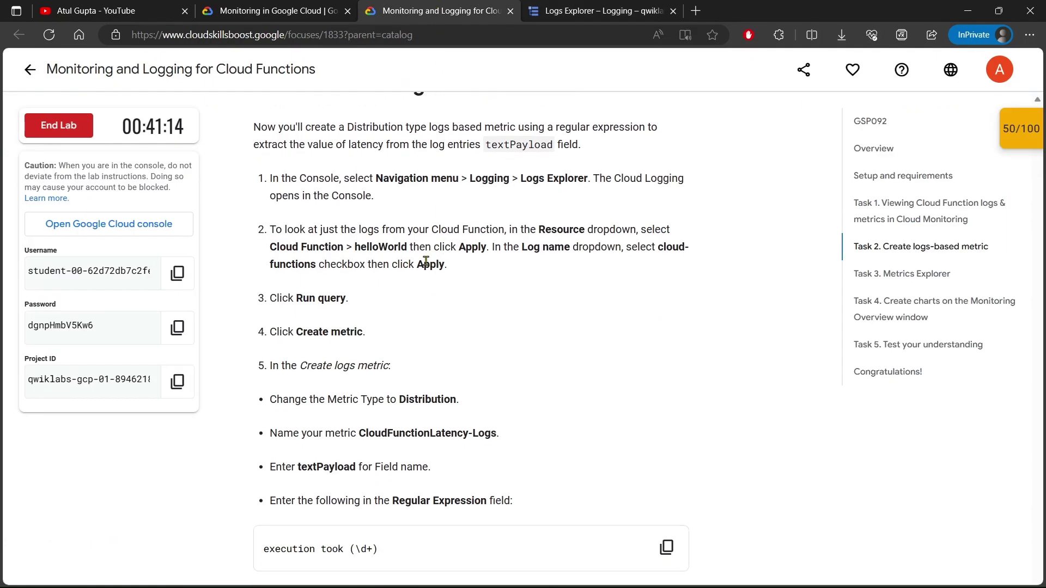
{"action": "left_click_drag", "start_coordinate": [406, 232], "coordinate": [498, 263]}
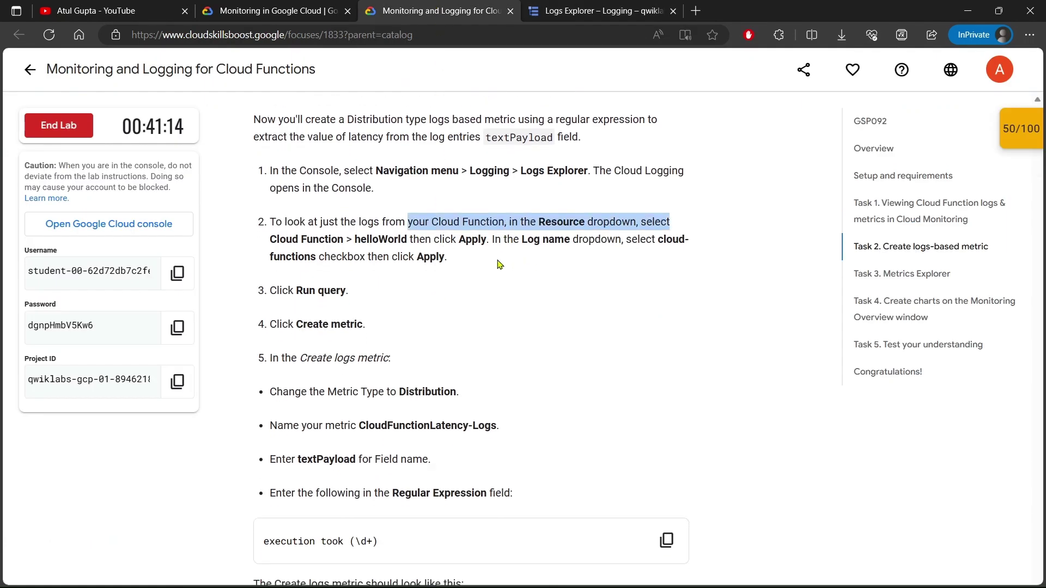
{"action": "scroll", "coordinate": [498, 264], "scroll_direction": "down", "scroll_amount": 1}
{"action": "left_click", "coordinate": [439, 225]}
{"action": "left_click", "coordinate": [565, 12]}
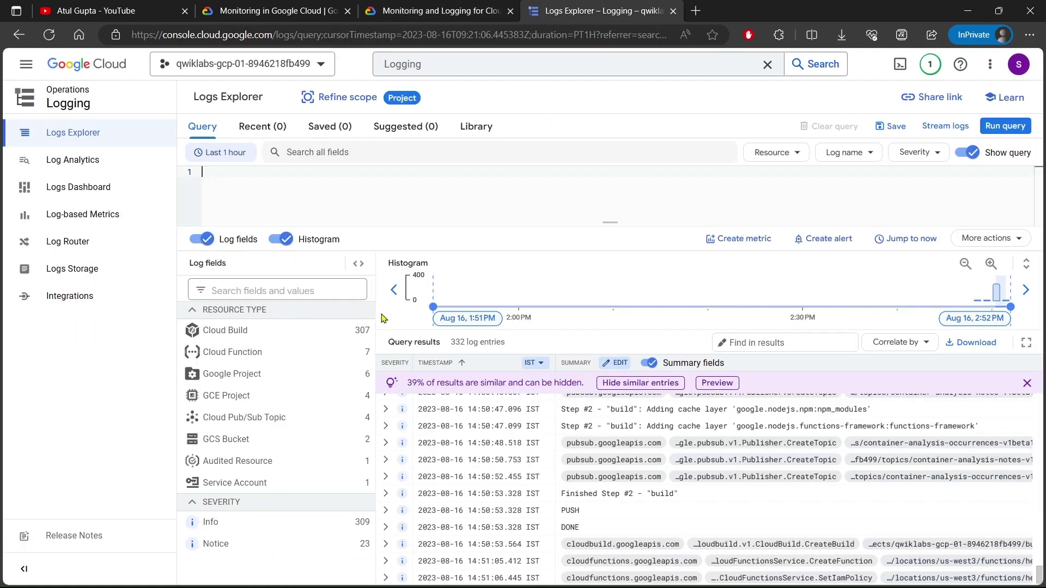
{"action": "left_click", "coordinate": [235, 352]}
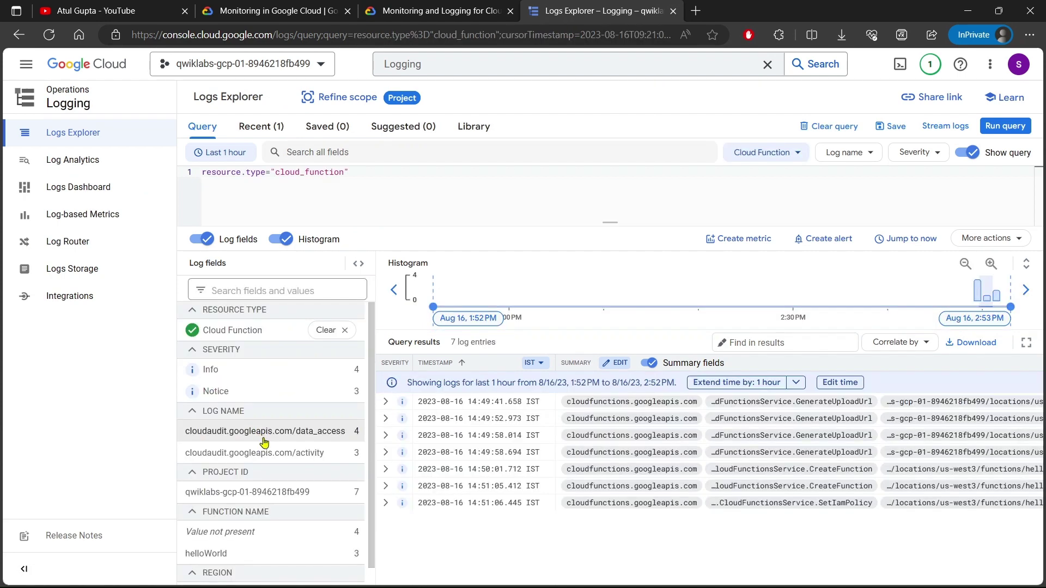
{"action": "scroll", "coordinate": [264, 444], "scroll_direction": "down", "scroll_amount": 1}
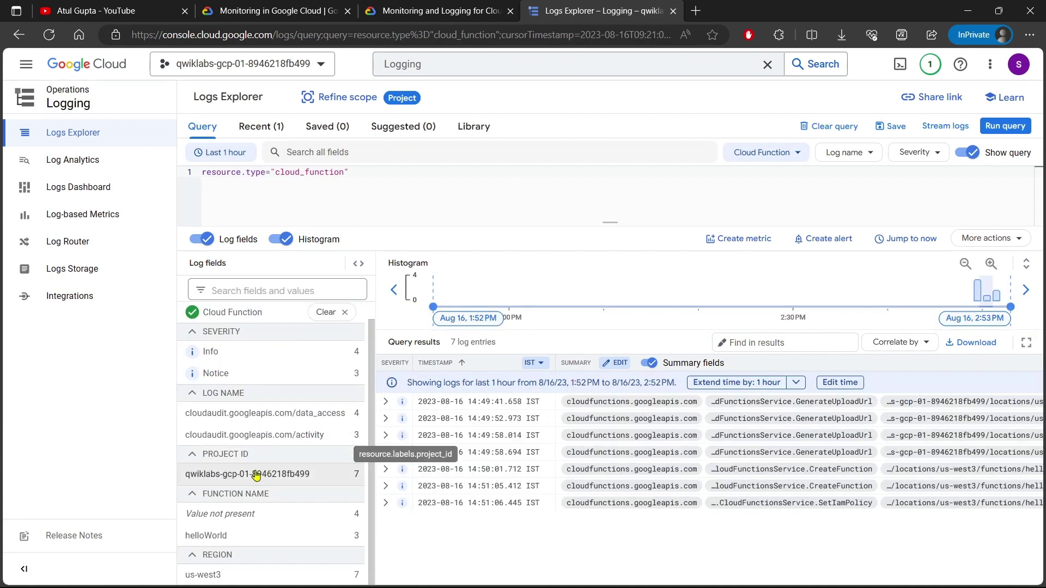
{"action": "left_click", "coordinate": [206, 536]}
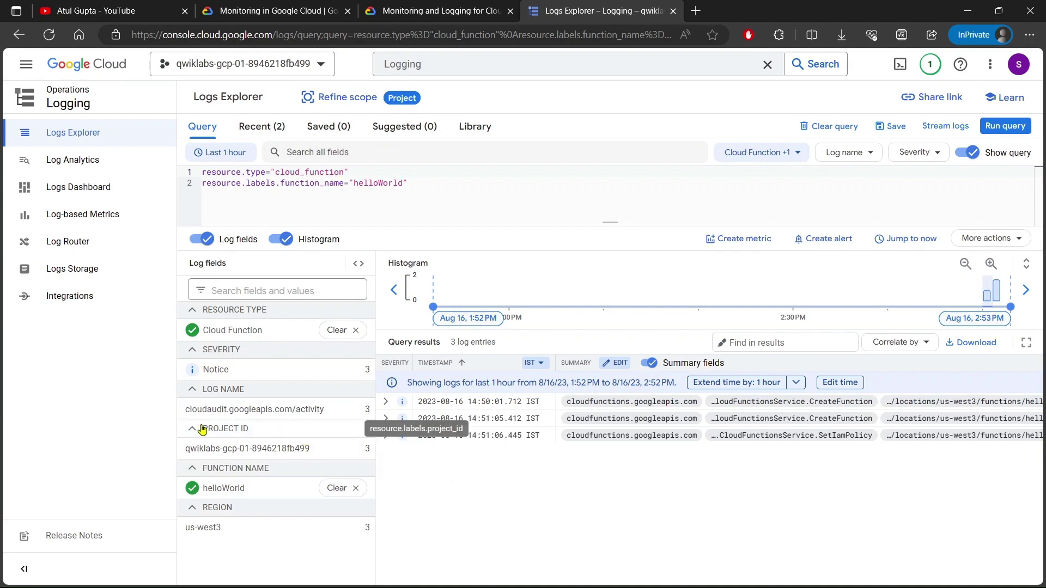
Step: Check the next actions in the lab instructions and run the query for the helloWorld logs
{"action": "left_click", "coordinate": [436, 11]}
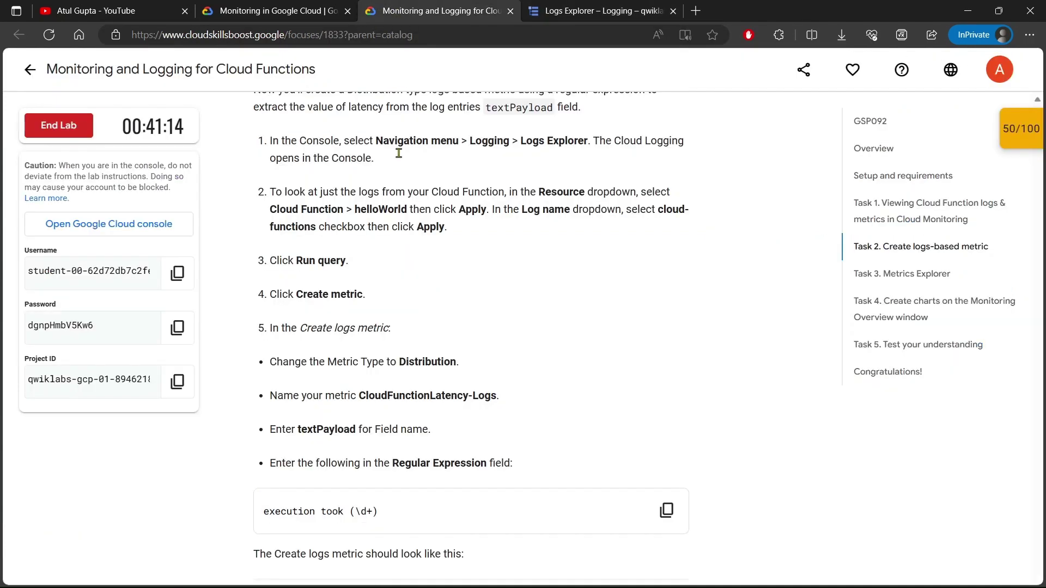
{"action": "left_click_drag", "start_coordinate": [353, 199], "coordinate": [675, 193]}
{"action": "left_click", "coordinate": [675, 193]}
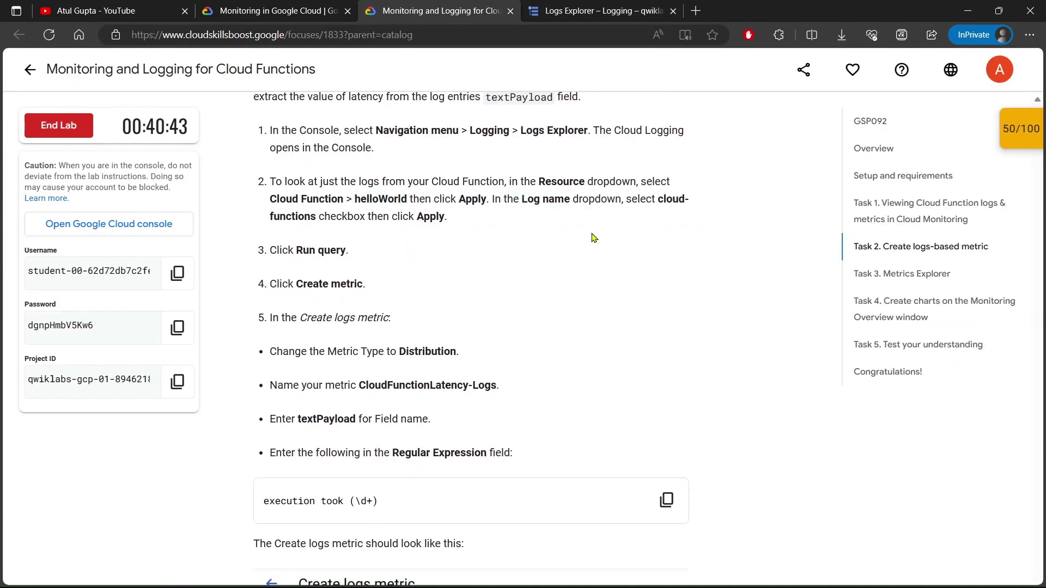
{"action": "scroll", "coordinate": [594, 237], "scroll_direction": "down", "scroll_amount": 2}
{"action": "left_click_drag", "start_coordinate": [297, 160], "coordinate": [362, 162]}
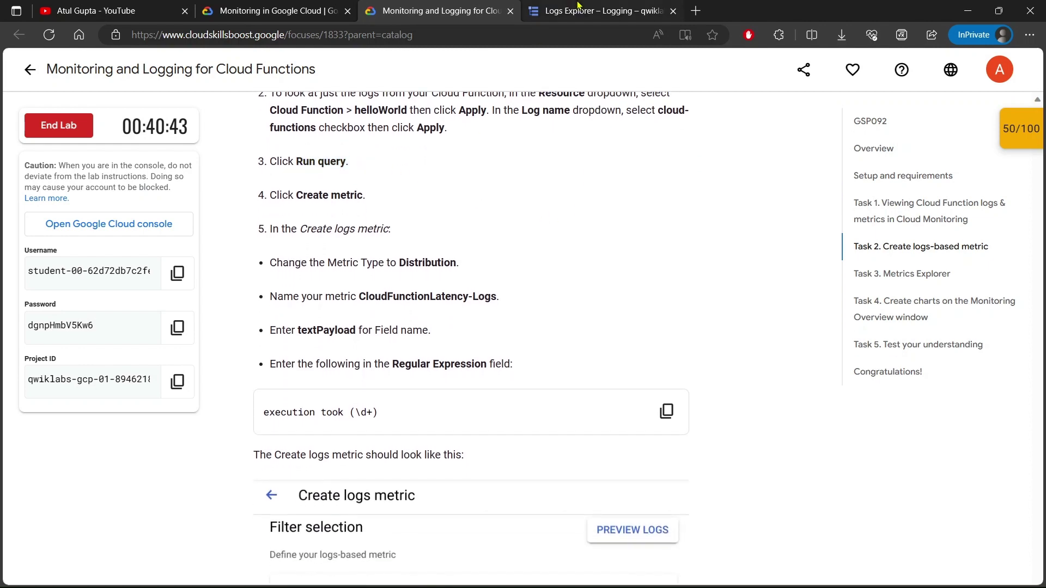
{"action": "left_click", "coordinate": [578, 7]}
{"action": "left_click", "coordinate": [1003, 128]}
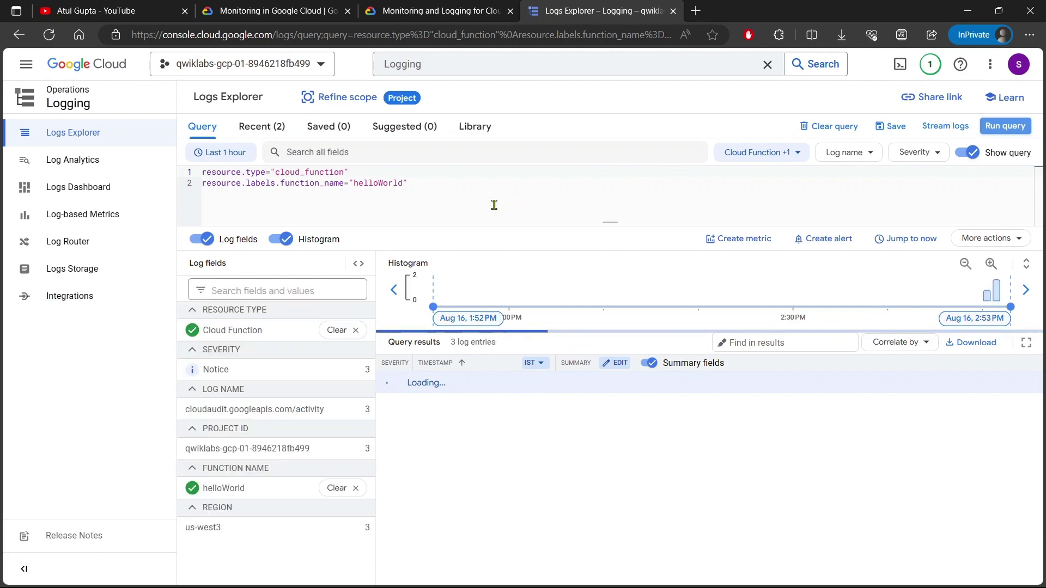
Step: Start a log-based metric of type Distribution and name it CloudFunctionLatency-Logs, copying the name from the lab instructions
{"action": "left_click", "coordinate": [724, 241]}
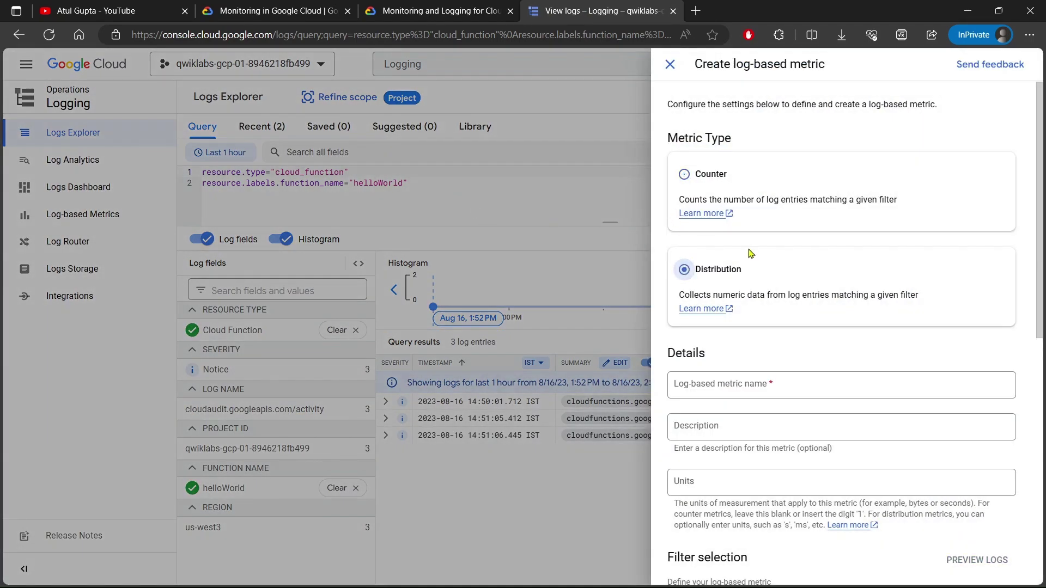
{"action": "scroll", "coordinate": [751, 253], "scroll_direction": "down", "scroll_amount": 3}
{"action": "left_click", "coordinate": [417, 7]}
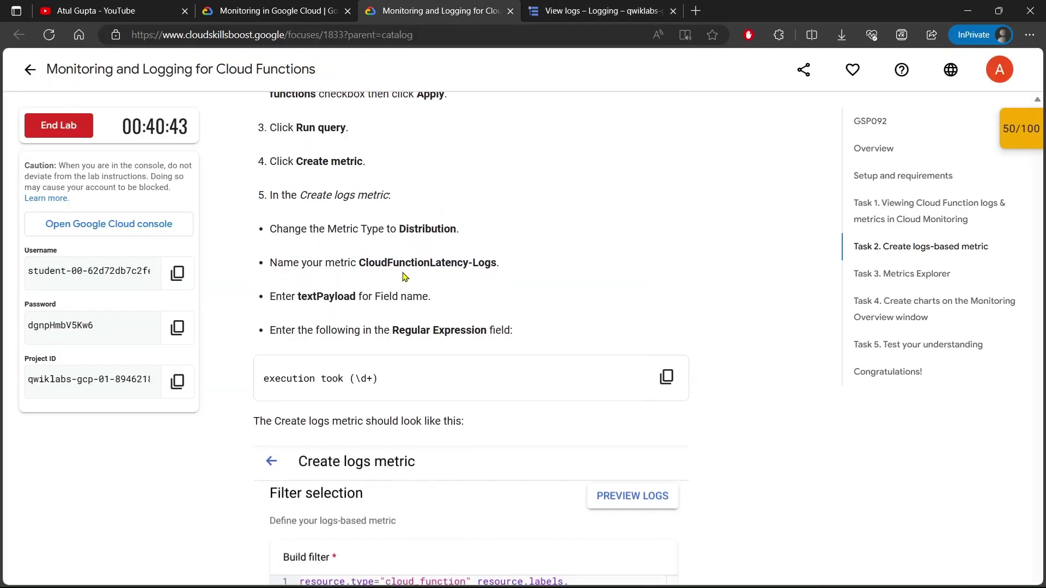
{"action": "left_click_drag", "start_coordinate": [359, 262], "coordinate": [478, 262]}
{"action": "right_click", "coordinate": [458, 262]}
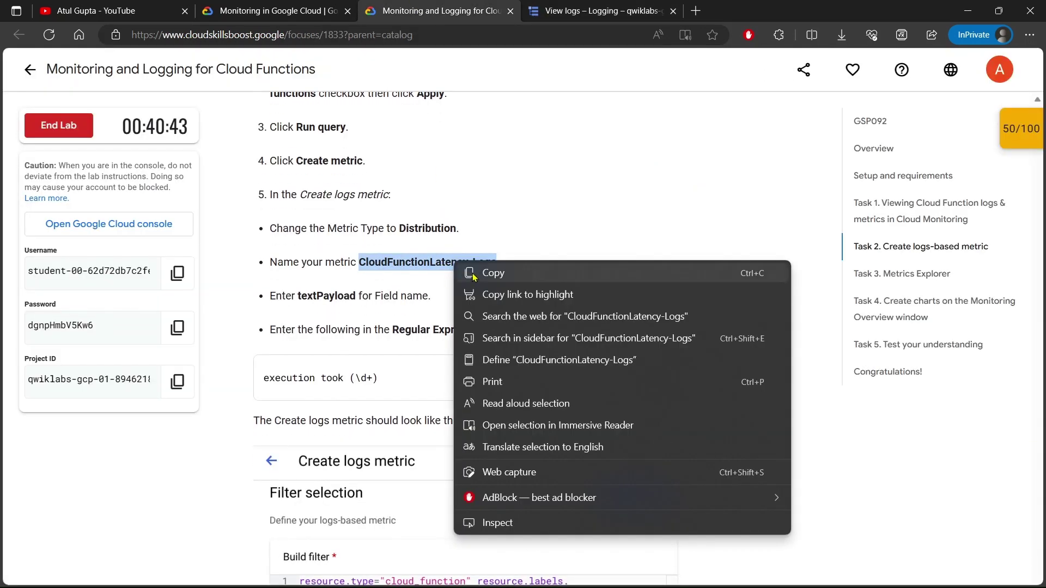
{"action": "left_click", "coordinate": [463, 274]}
{"action": "left_click", "coordinate": [451, 253]}
{"action": "left_click", "coordinate": [599, 11]}
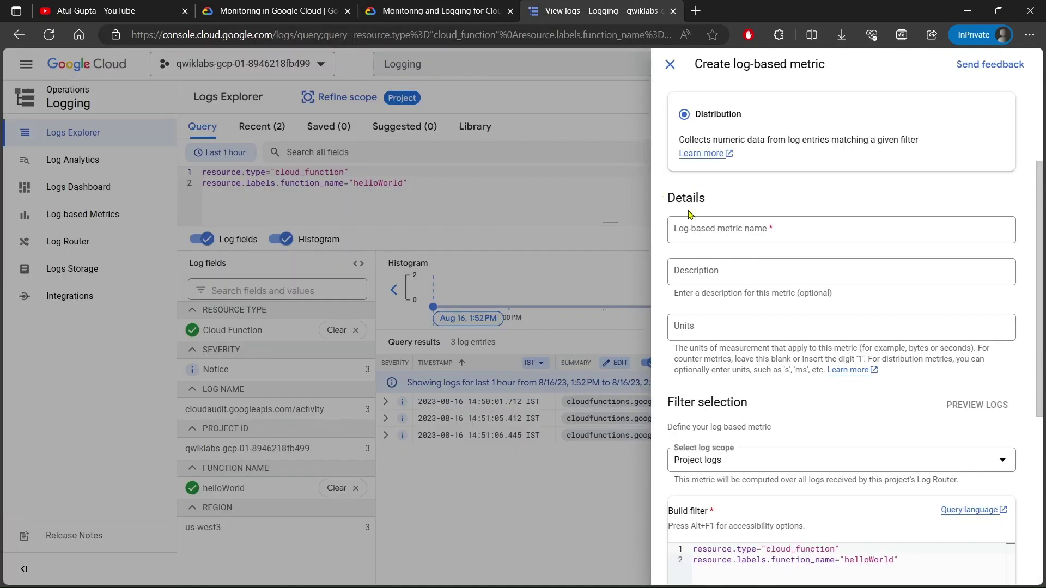
{"action": "left_click", "coordinate": [719, 231]}
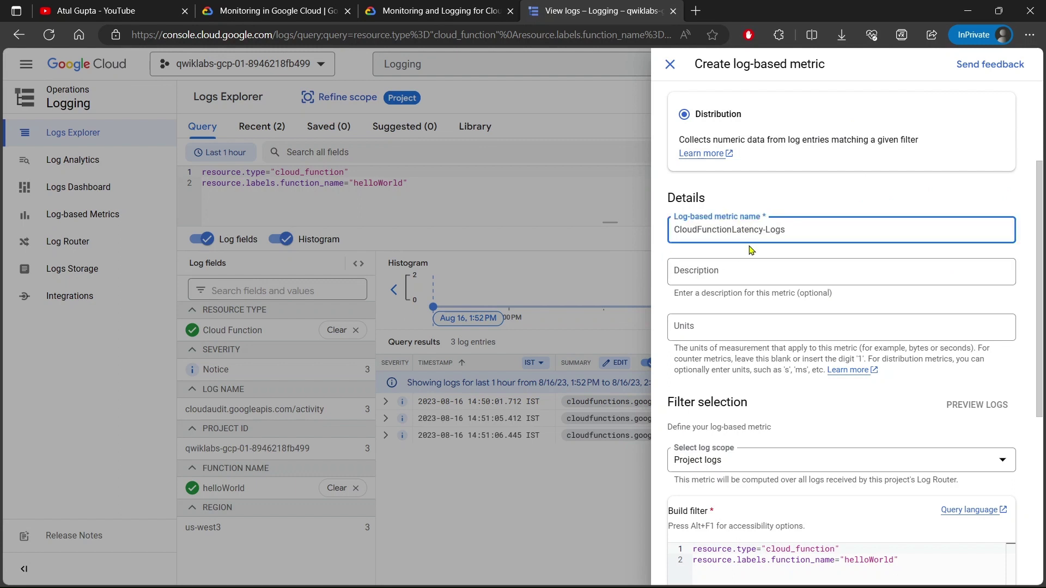
Step: Compare the metric's filter settings with the lab instructions and copy the regular expression execution took (\d+)
{"action": "scroll", "coordinate": [751, 250], "scroll_direction": "down", "scroll_amount": 5}
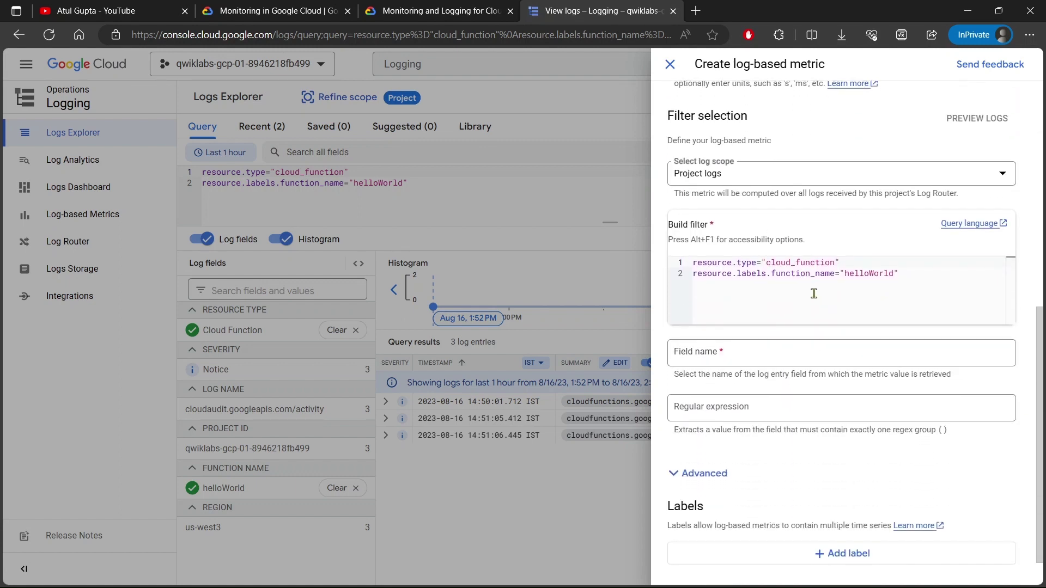
{"action": "scroll", "coordinate": [719, 229], "scroll_direction": "up", "scroll_amount": 1}
{"action": "scroll", "coordinate": [739, 287], "scroll_direction": "down", "scroll_amount": 1}
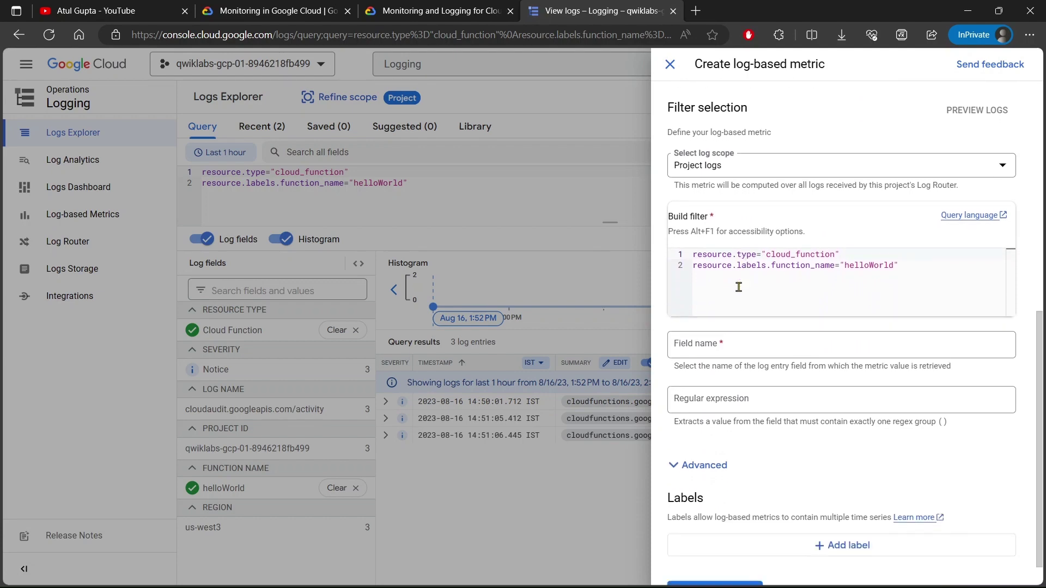
{"action": "left_click", "coordinate": [436, 10]}
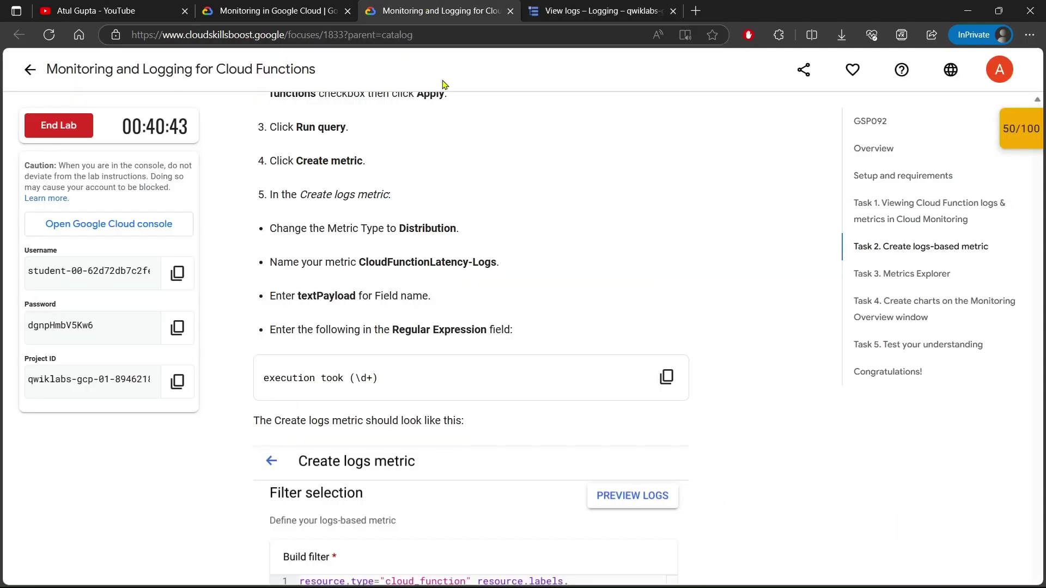
{"action": "scroll", "coordinate": [451, 272], "scroll_direction": "down", "scroll_amount": 2}
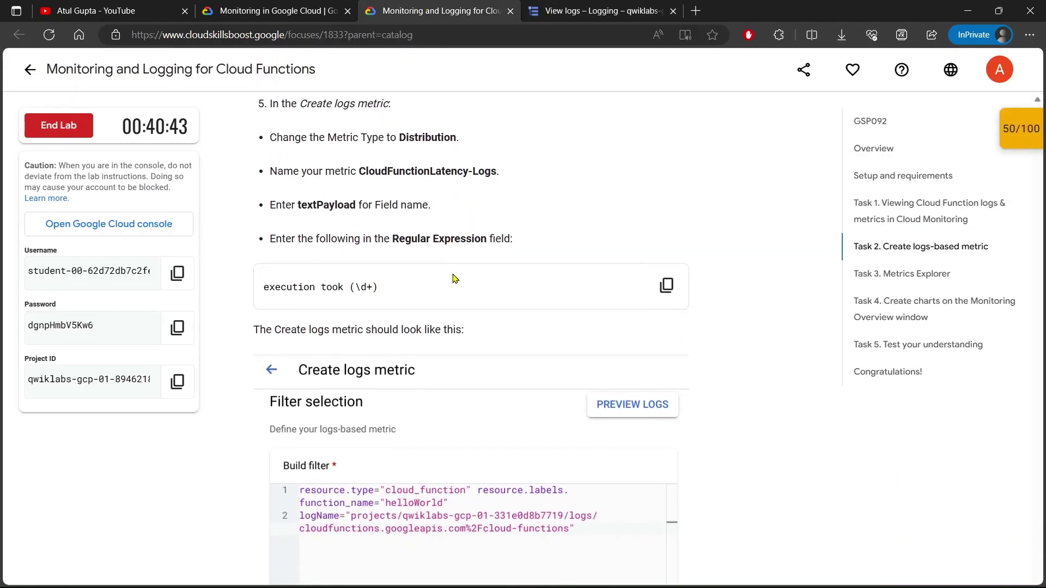
{"action": "scroll", "coordinate": [455, 278], "scroll_direction": "up", "scroll_amount": 1}
{"action": "left_click_drag", "start_coordinate": [275, 249], "coordinate": [539, 254]}
{"action": "left_click", "coordinate": [545, 268]}
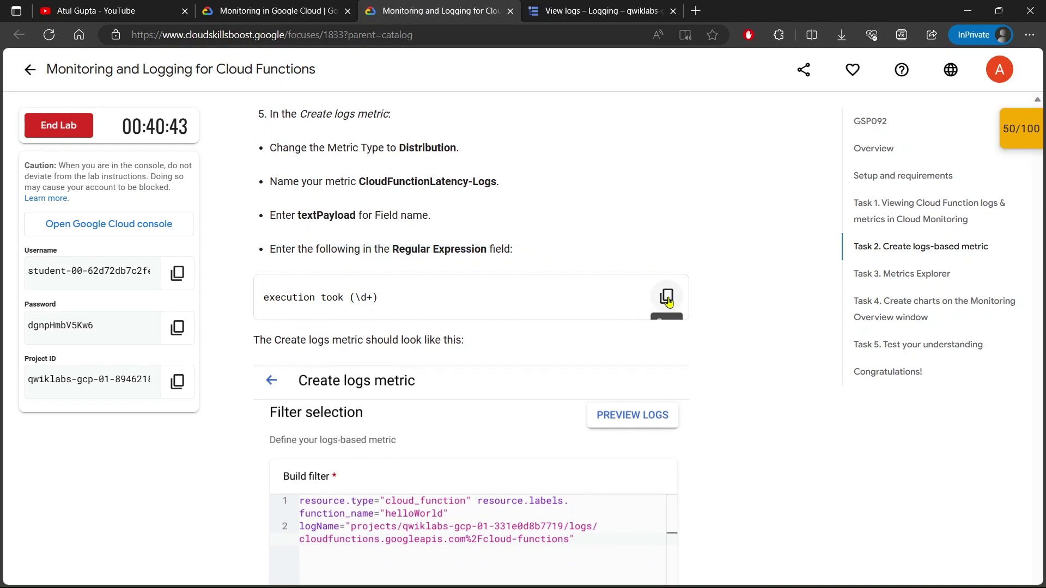
{"action": "left_click", "coordinate": [610, 16]}
Step: Look through the available field names for the metric and quit the metric form without saving
{"action": "scroll", "coordinate": [783, 385], "scroll_direction": "down", "scroll_amount": 1}
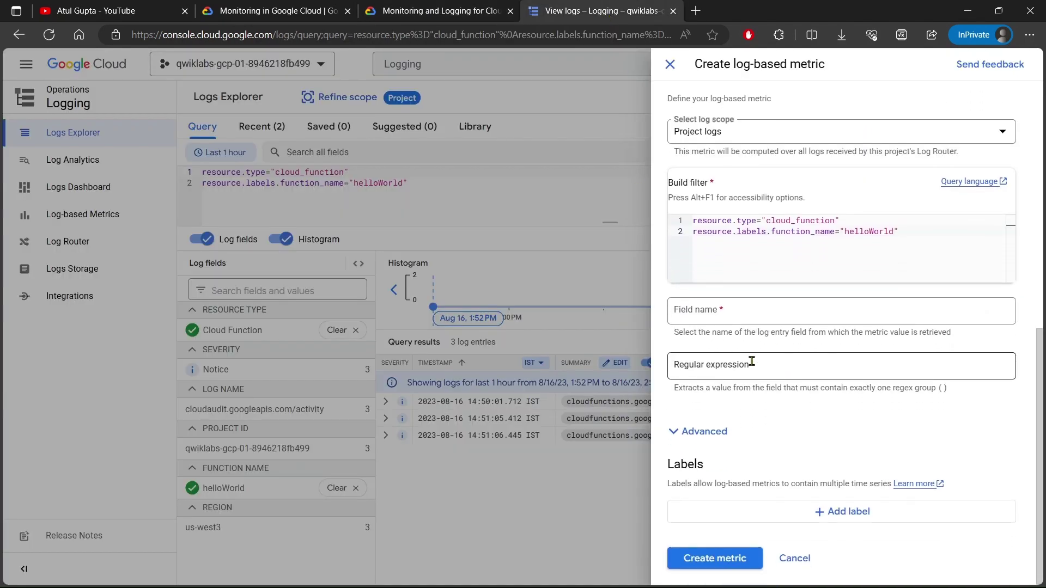
{"action": "left_click", "coordinate": [706, 310]}
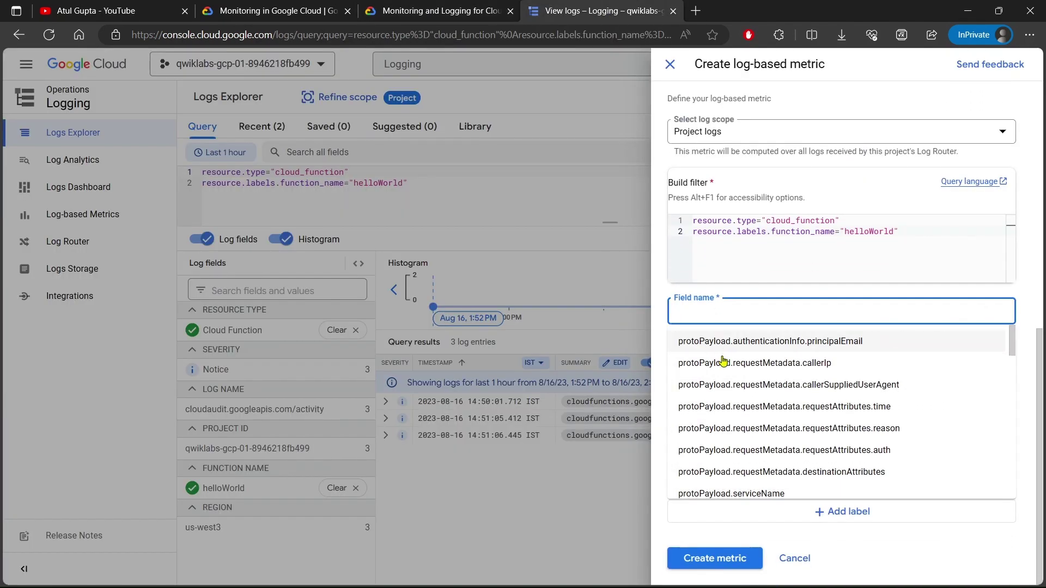
{"action": "scroll", "coordinate": [727, 395], "scroll_direction": "down", "scroll_amount": 10}
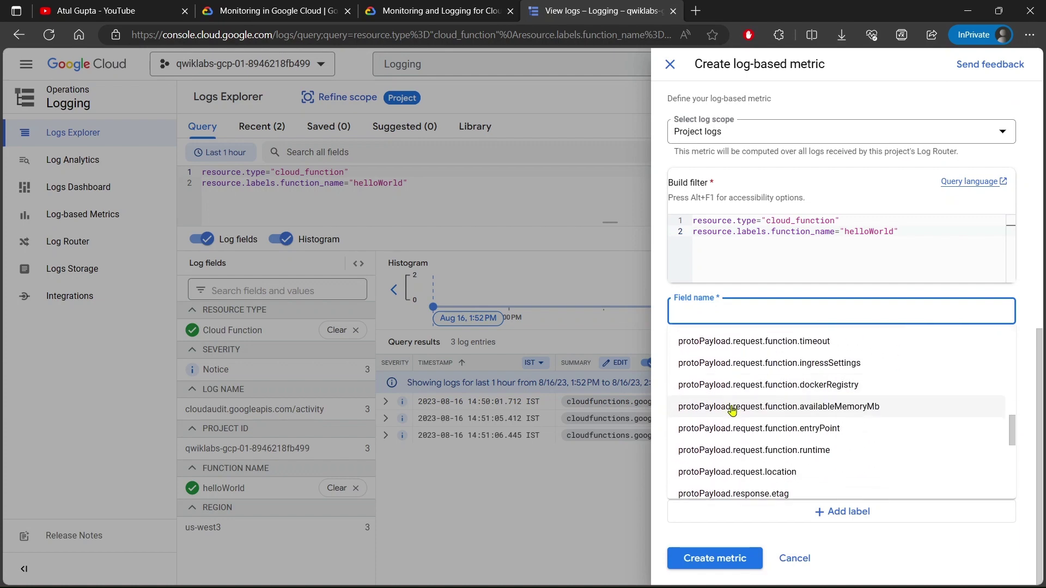
{"action": "scroll", "coordinate": [731, 411], "scroll_direction": "up", "scroll_amount": 10}
{"action": "left_click", "coordinate": [742, 271]}
{"action": "scroll", "coordinate": [751, 383], "scroll_direction": "up", "scroll_amount": 5}
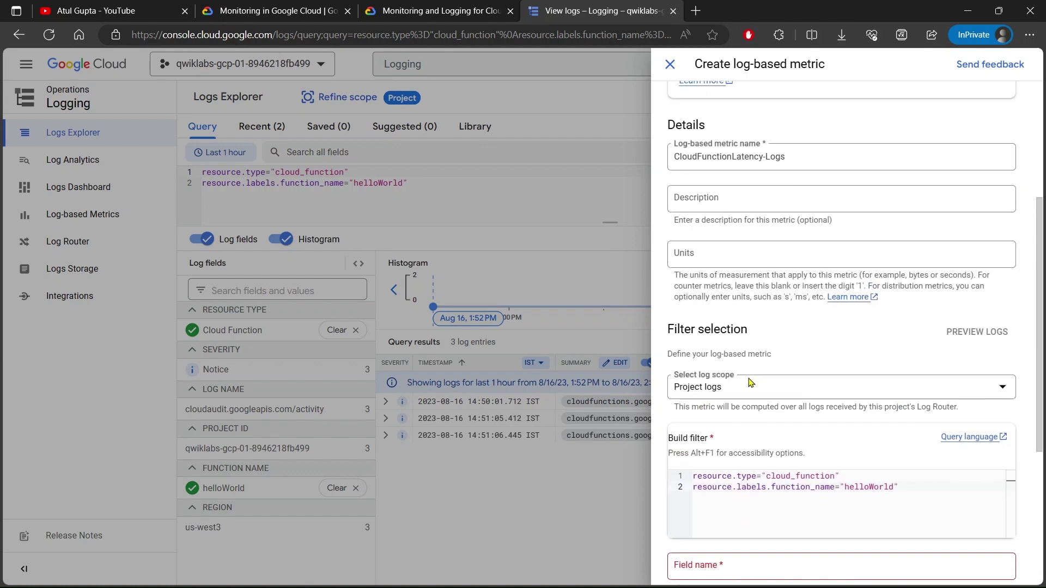
{"action": "scroll", "coordinate": [750, 383], "scroll_direction": "down", "scroll_amount": 3}
{"action": "scroll", "coordinate": [708, 218], "scroll_direction": "up", "scroll_amount": 7}
{"action": "left_click", "coordinate": [670, 64]}
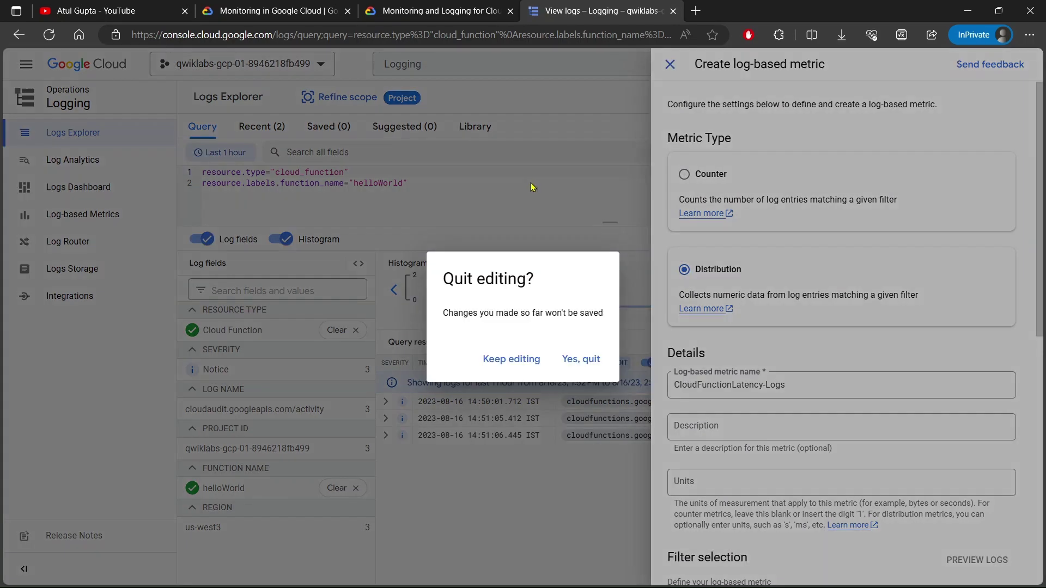
{"action": "left_click", "coordinate": [578, 359]}
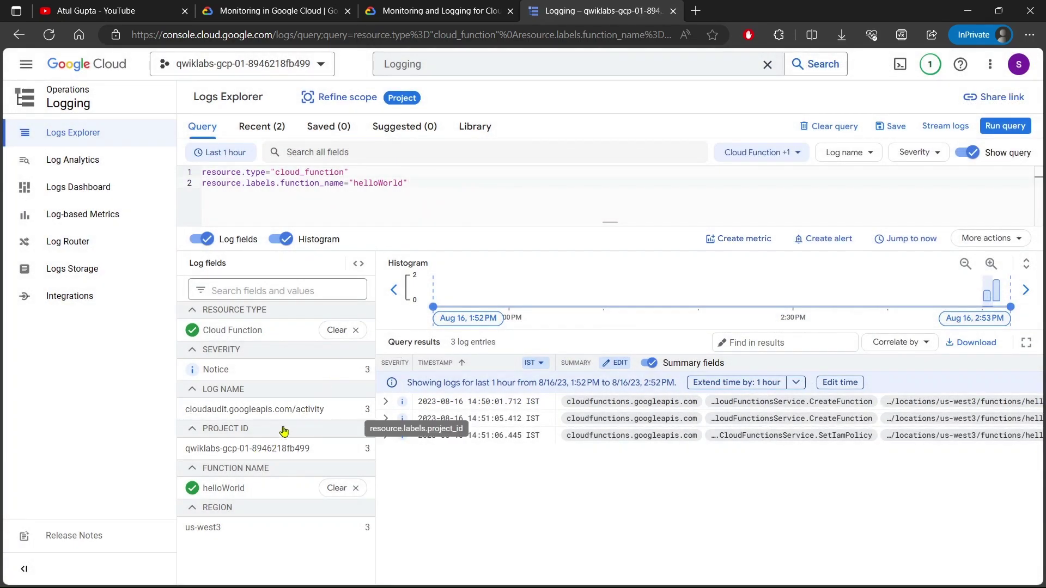
Step: Review the Task 2 lab instructions on filtering the logs by resource and log name
{"action": "left_click", "coordinate": [430, 11]}
{"action": "scroll", "coordinate": [447, 322], "scroll_direction": "up", "scroll_amount": 7}
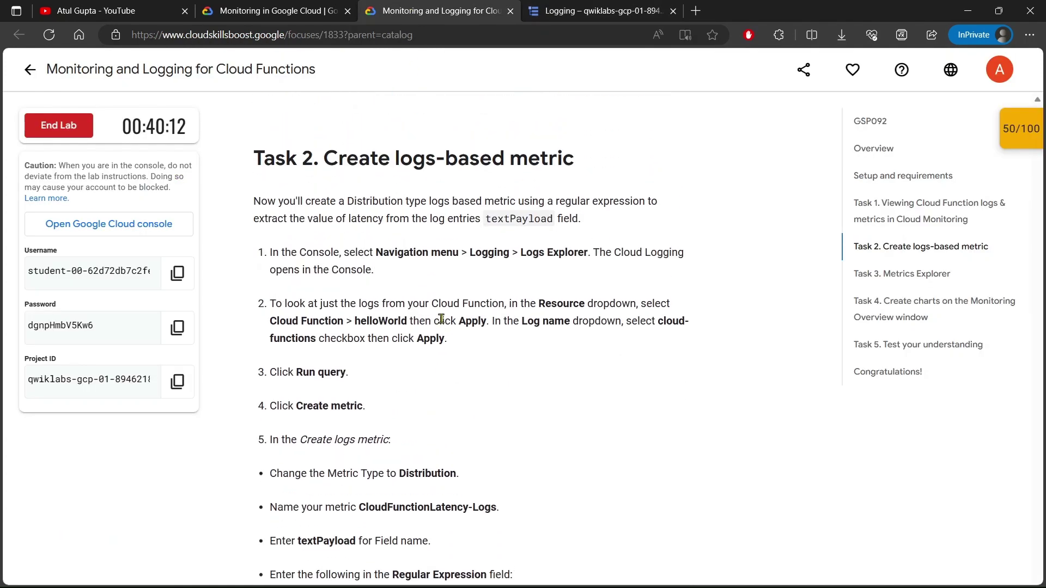
{"action": "scroll", "coordinate": [447, 322], "scroll_direction": "down", "scroll_amount": 2}
{"action": "left_click_drag", "start_coordinate": [438, 245], "coordinate": [644, 243]}
{"action": "left_click", "coordinate": [644, 243]}
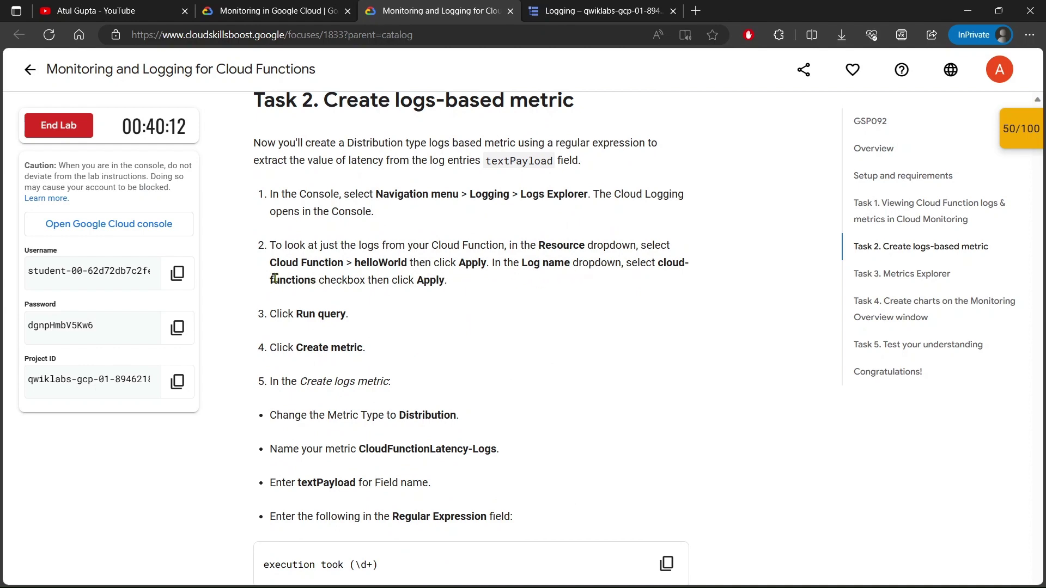
{"action": "left_click_drag", "start_coordinate": [275, 279], "coordinate": [471, 283]}
{"action": "left_click", "coordinate": [471, 283]}
{"action": "scroll", "coordinate": [474, 285], "scroll_direction": "up", "scroll_amount": 3}
{"action": "scroll", "coordinate": [473, 285], "scroll_direction": "down", "scroll_amount": 2}
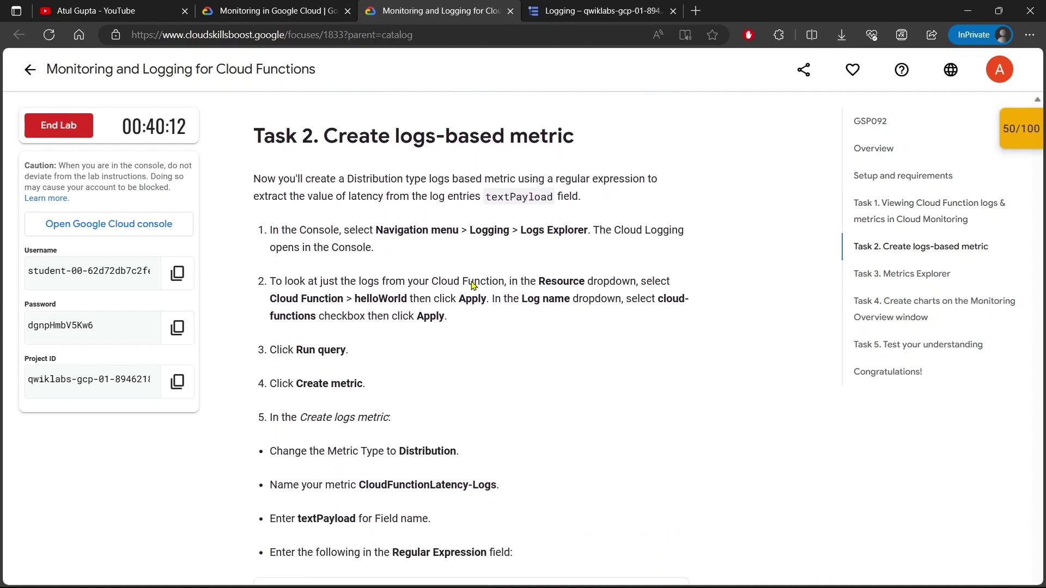
{"action": "scroll", "coordinate": [473, 284], "scroll_direction": "down", "scroll_amount": 2}
{"action": "scroll", "coordinate": [485, 275], "scroll_direction": "up", "scroll_amount": 1}
Step: Filter the logs by the lab's project ID and compare the query with the example metric in the lab instructions
{"action": "left_click", "coordinate": [564, 9]}
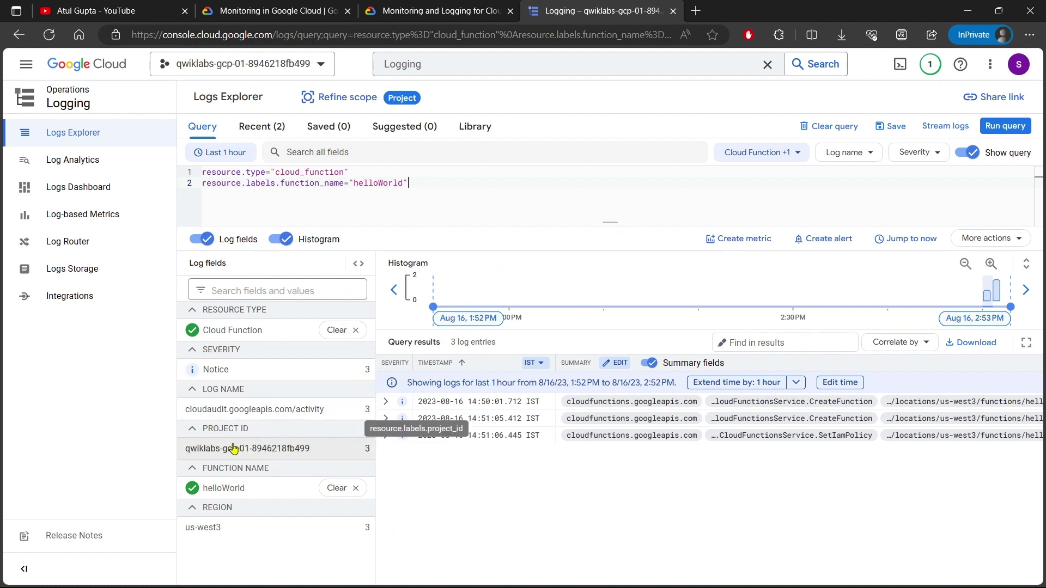
{"action": "left_click", "coordinate": [270, 449]}
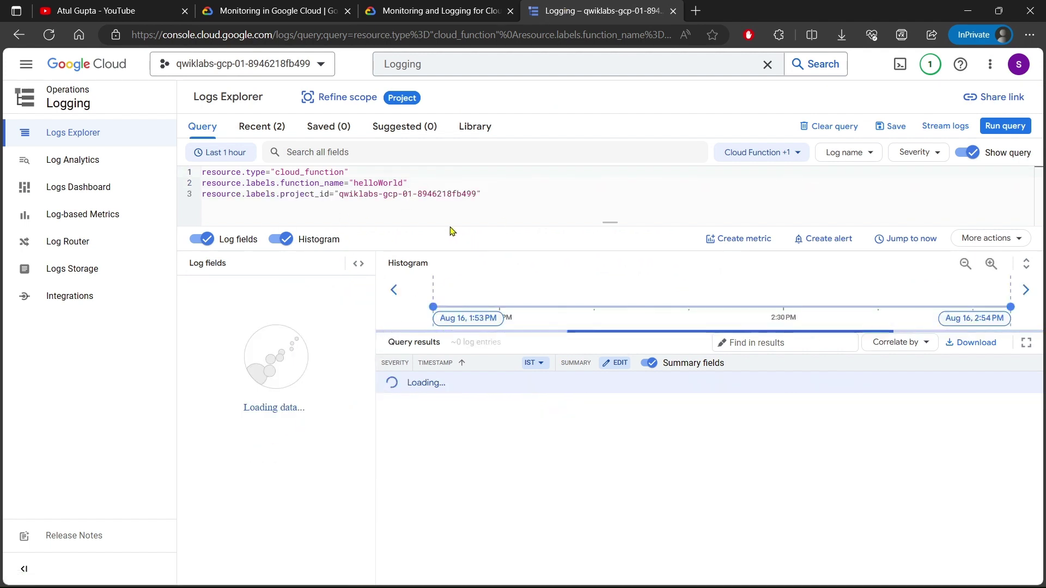
{"action": "key", "text": "ctrl+shift+Tab"}
{"action": "scroll", "coordinate": [436, 244], "scroll_direction": "down", "scroll_amount": 8}
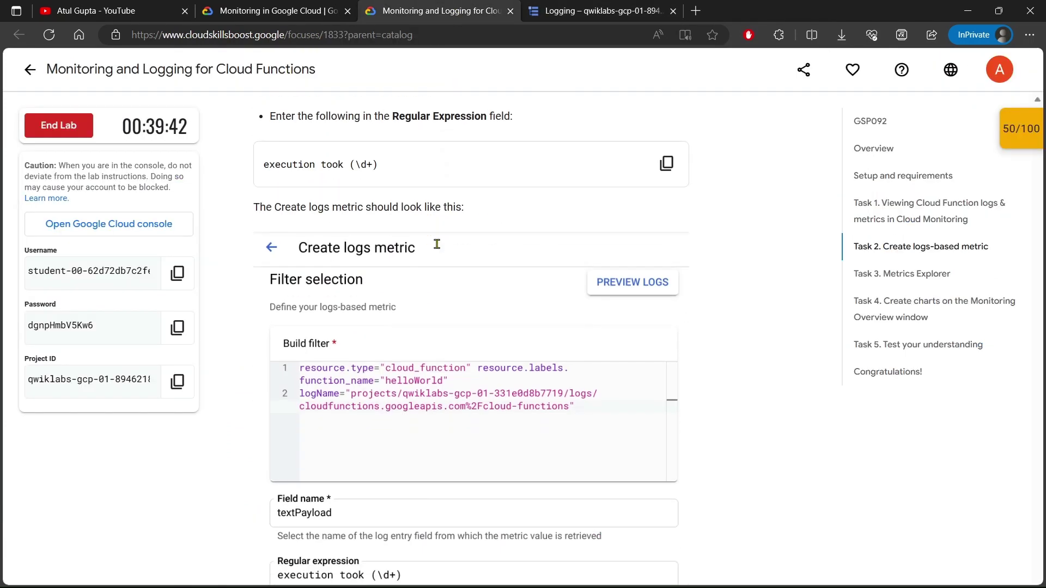
{"action": "scroll", "coordinate": [437, 245], "scroll_direction": "up", "scroll_amount": 8}
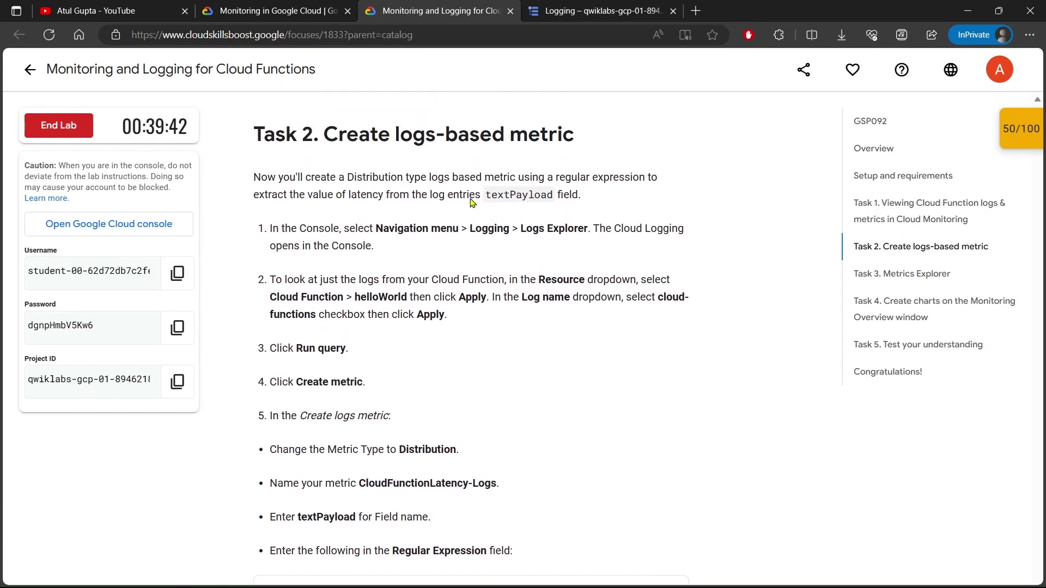
Step: Clear the project ID and helloWorld function name filters from the log query
{"action": "left_click", "coordinate": [554, 5]}
{"action": "left_click", "coordinate": [333, 452]}
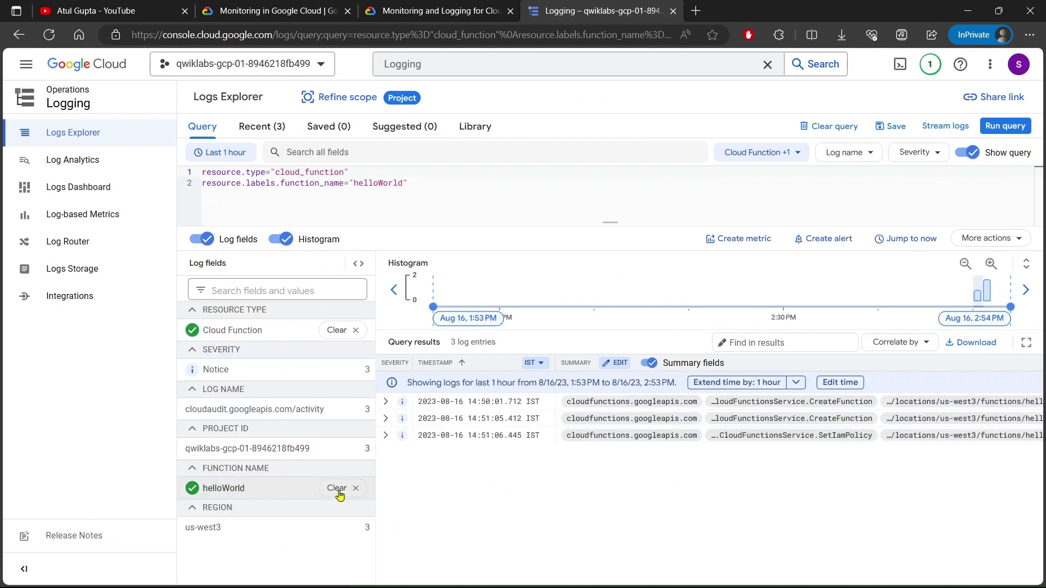
{"action": "left_click", "coordinate": [337, 488]}
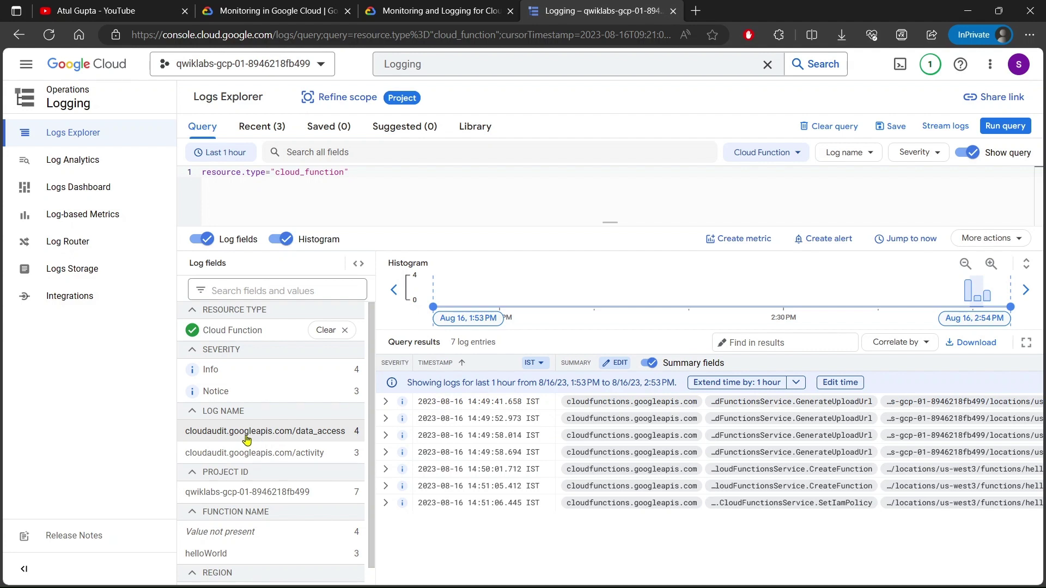
{"action": "scroll", "coordinate": [246, 439], "scroll_direction": "down", "scroll_amount": 1}
{"action": "left_click", "coordinate": [223, 433]}
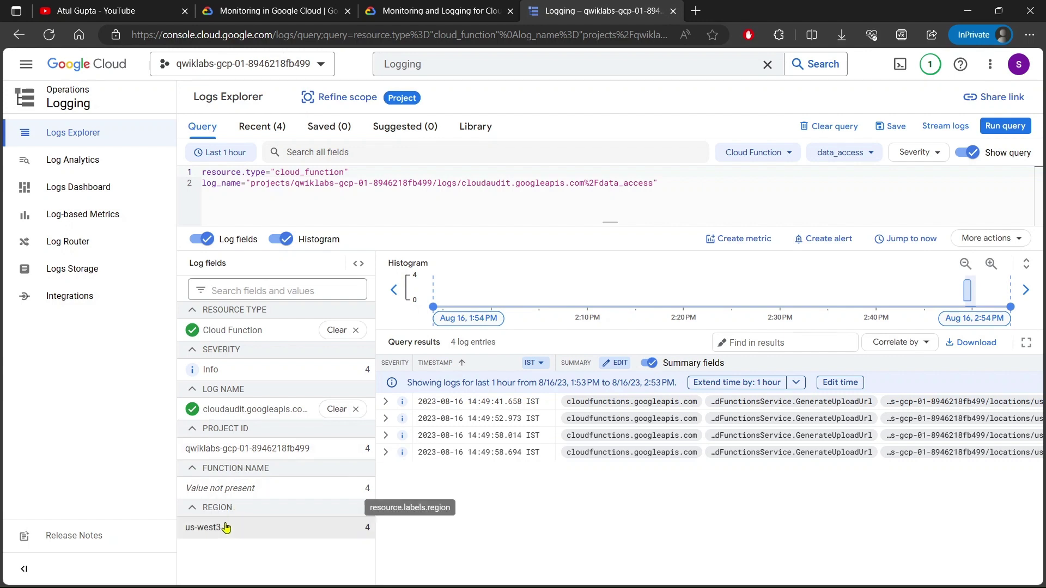
{"action": "left_click", "coordinate": [338, 410]}
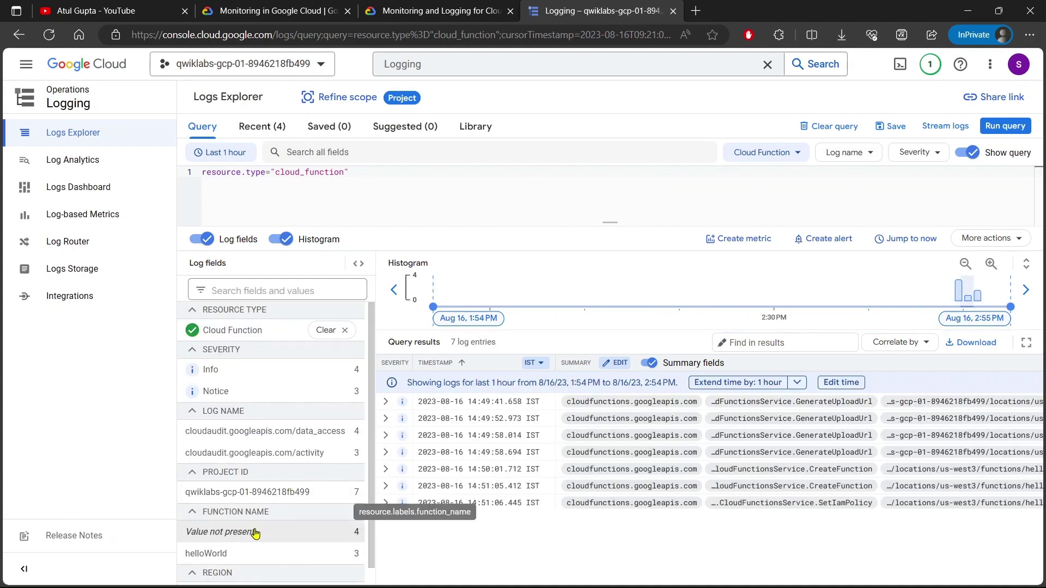
Step: Filter the Cloud Function logs by the helloWorld function name and run the query
{"action": "left_click", "coordinate": [204, 536]}
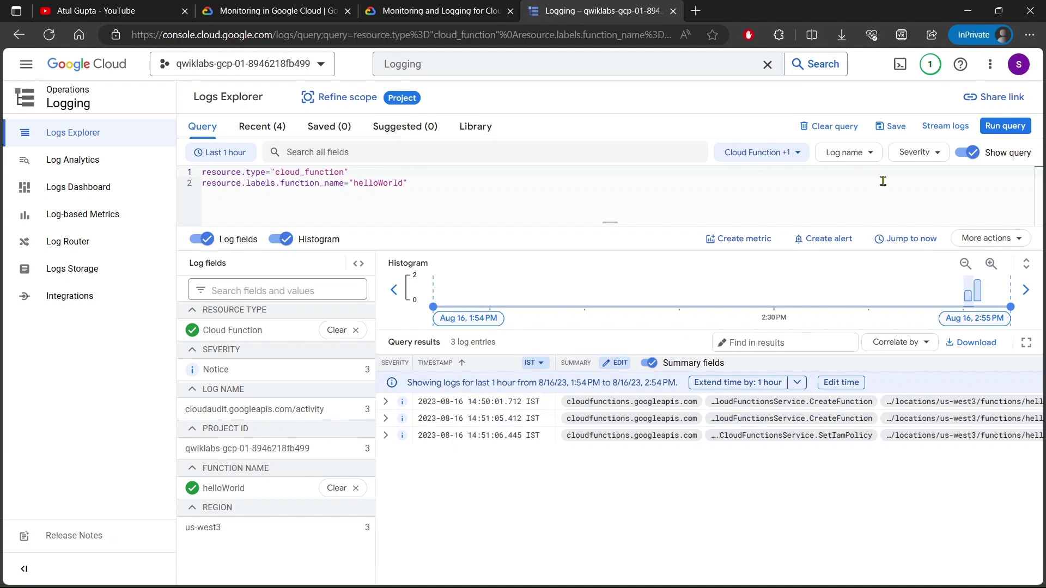
{"action": "left_click", "coordinate": [1001, 129]}
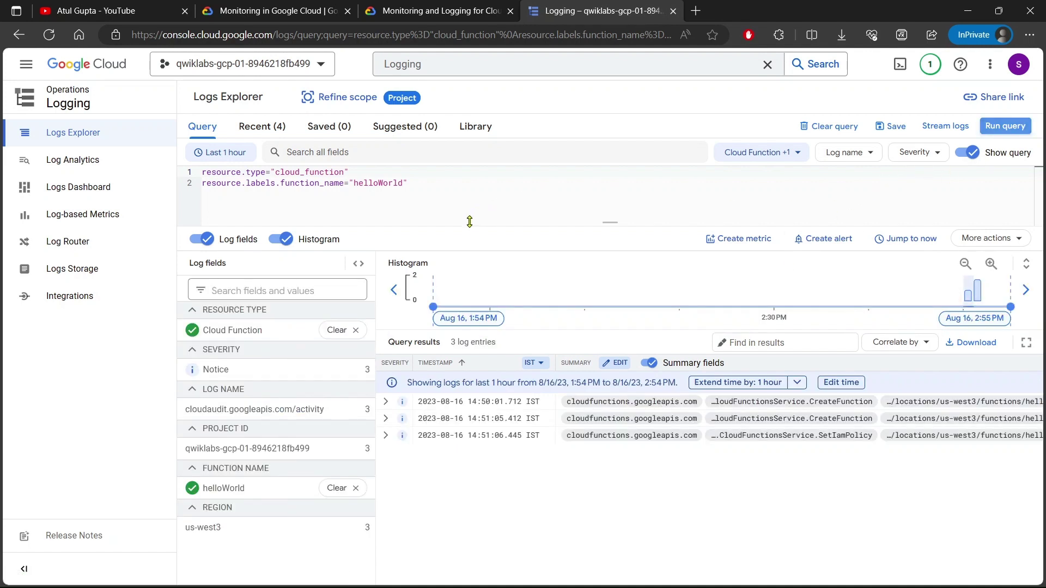
Step: Reread the lab's Task 2 instructions on filtering the logs and filling in the logs-based metric, including the example filter
{"action": "left_click", "coordinate": [437, 8]}
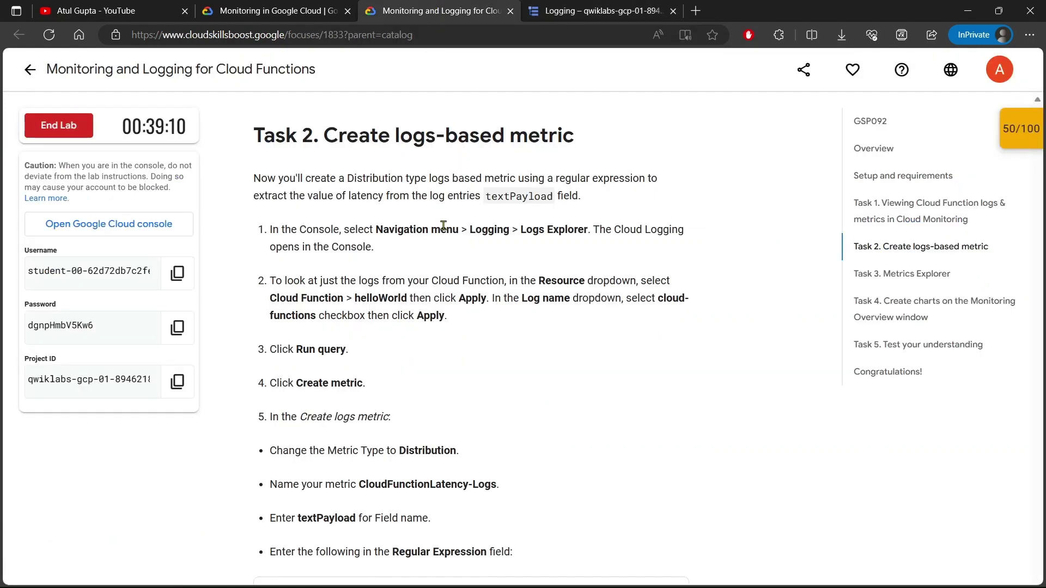
{"action": "scroll", "coordinate": [448, 262], "scroll_direction": "up", "scroll_amount": 5}
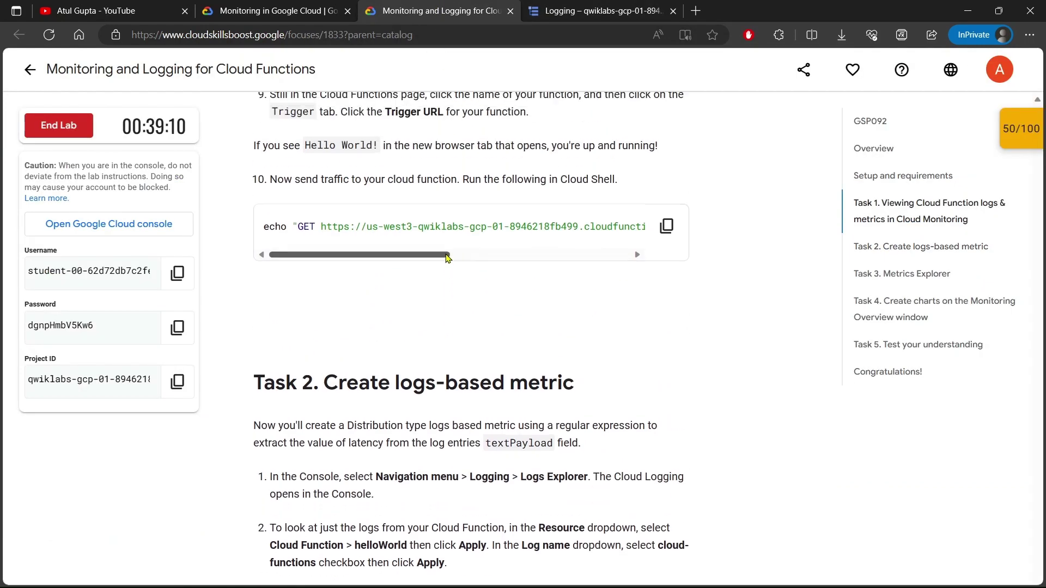
{"action": "scroll", "coordinate": [447, 256], "scroll_direction": "up", "scroll_amount": 4}
{"action": "scroll", "coordinate": [446, 254], "scroll_direction": "down", "scroll_amount": 8}
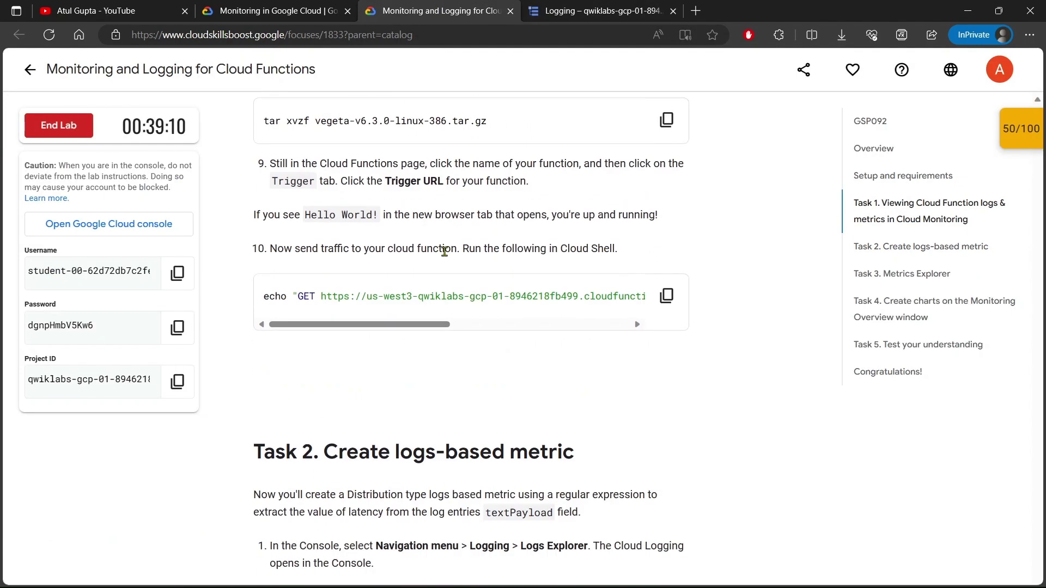
{"action": "scroll", "coordinate": [435, 252], "scroll_direction": "down", "scroll_amount": 2}
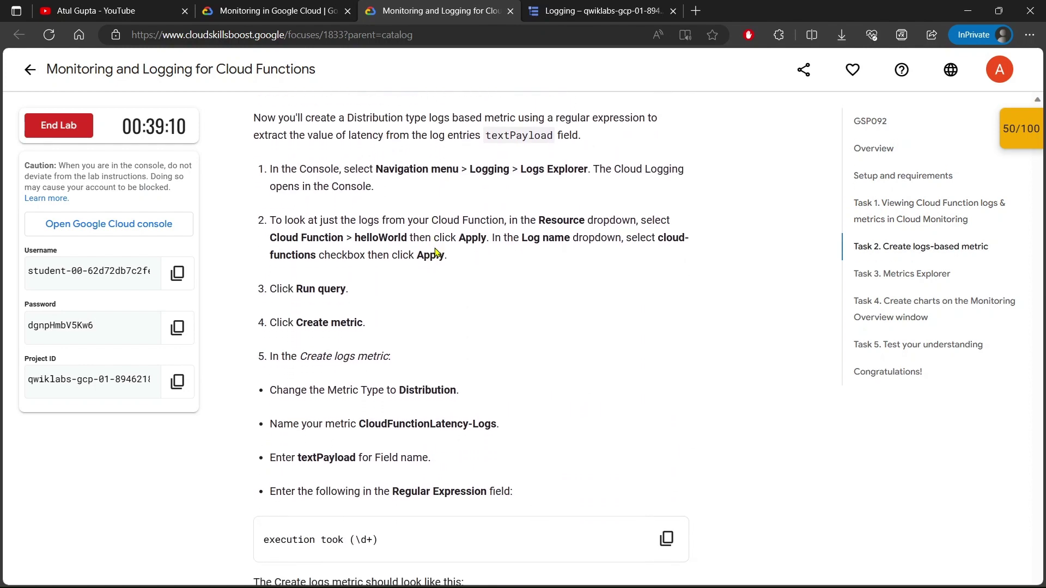
{"action": "scroll", "coordinate": [458, 271], "scroll_direction": "down", "scroll_amount": 3}
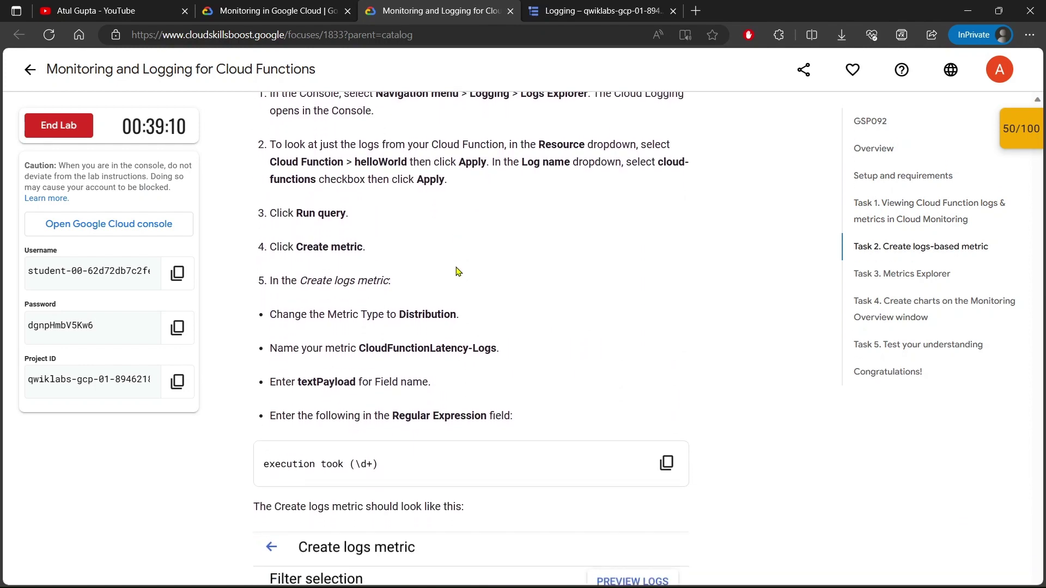
{"action": "scroll", "coordinate": [470, 271], "scroll_direction": "down", "scroll_amount": 2}
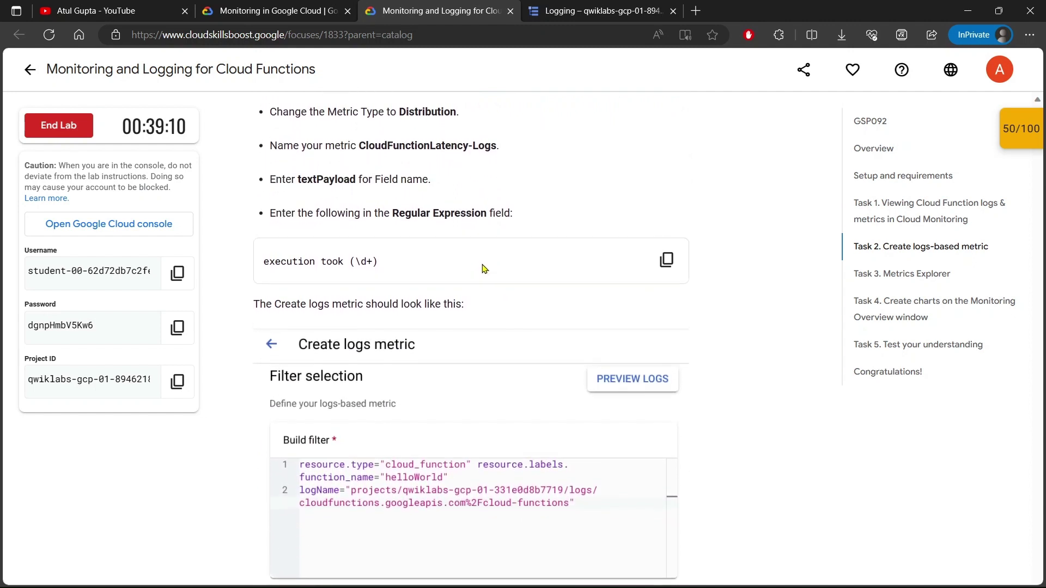
{"action": "scroll", "coordinate": [482, 269], "scroll_direction": "up", "scroll_amount": 5}
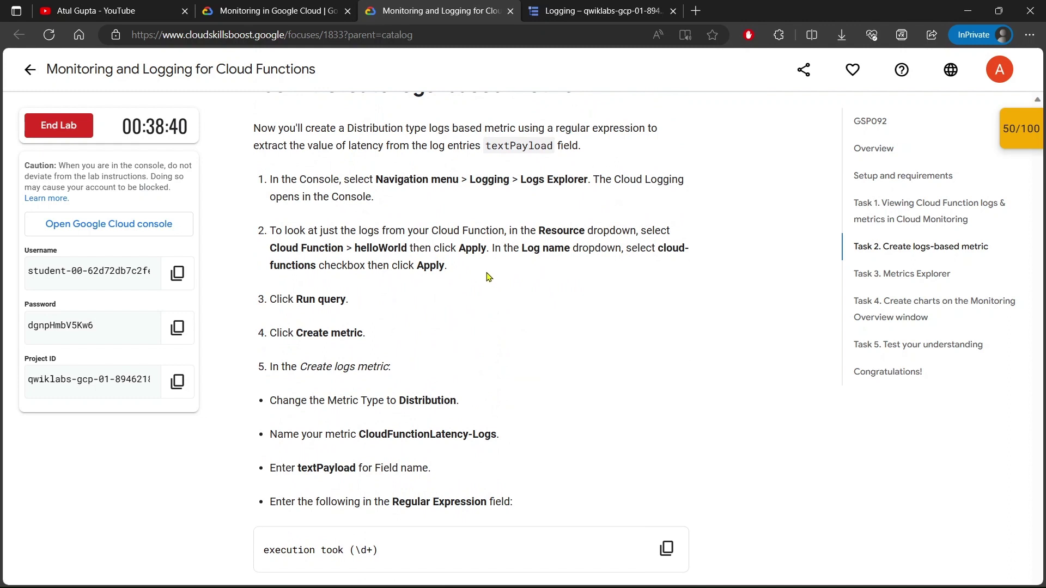
{"action": "scroll", "coordinate": [482, 403], "scroll_direction": "up", "scroll_amount": 1}
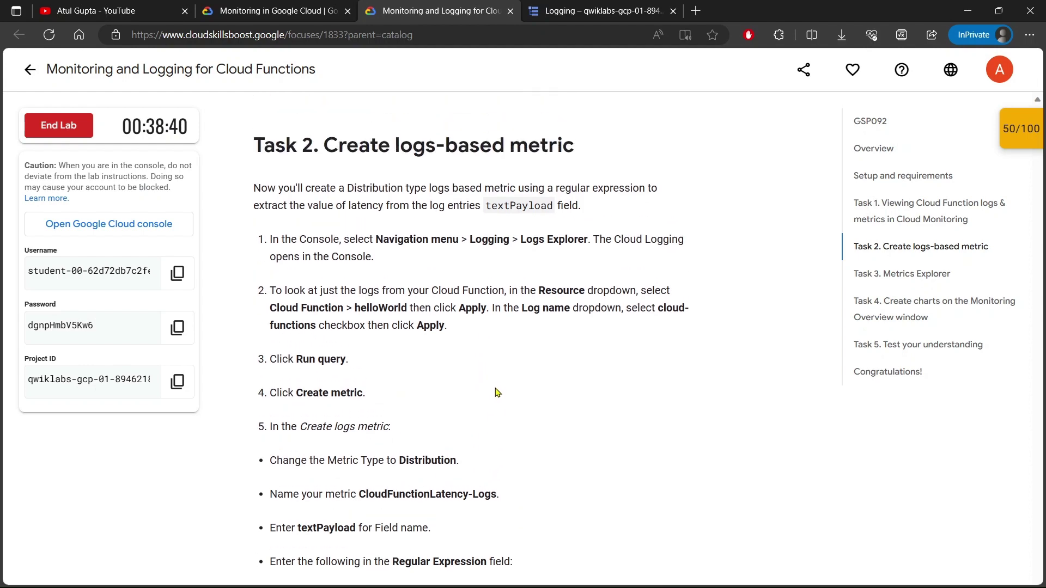
{"action": "left_click", "coordinate": [557, 29]}
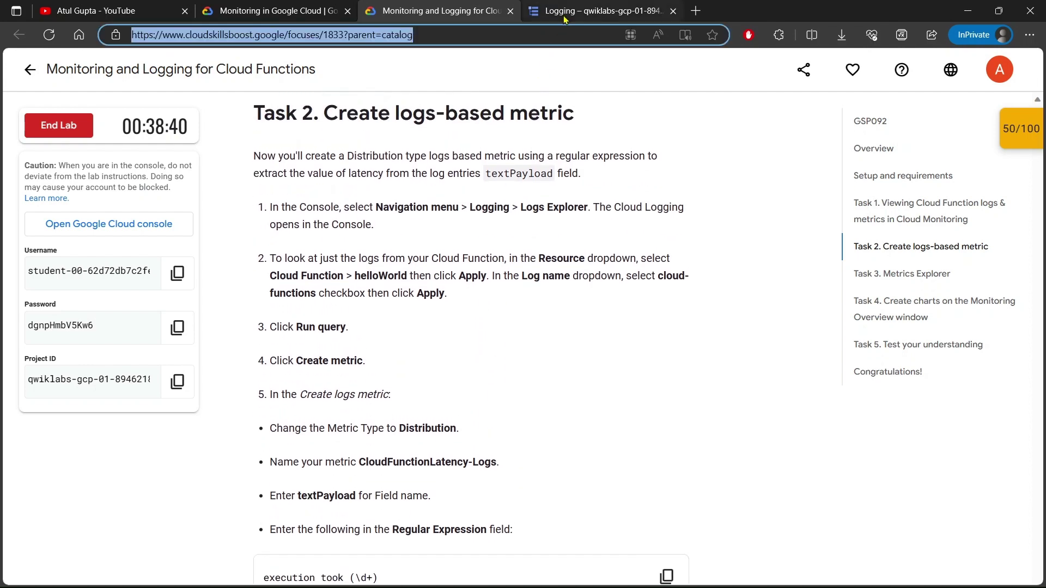
{"action": "left_click", "coordinate": [563, 14]}
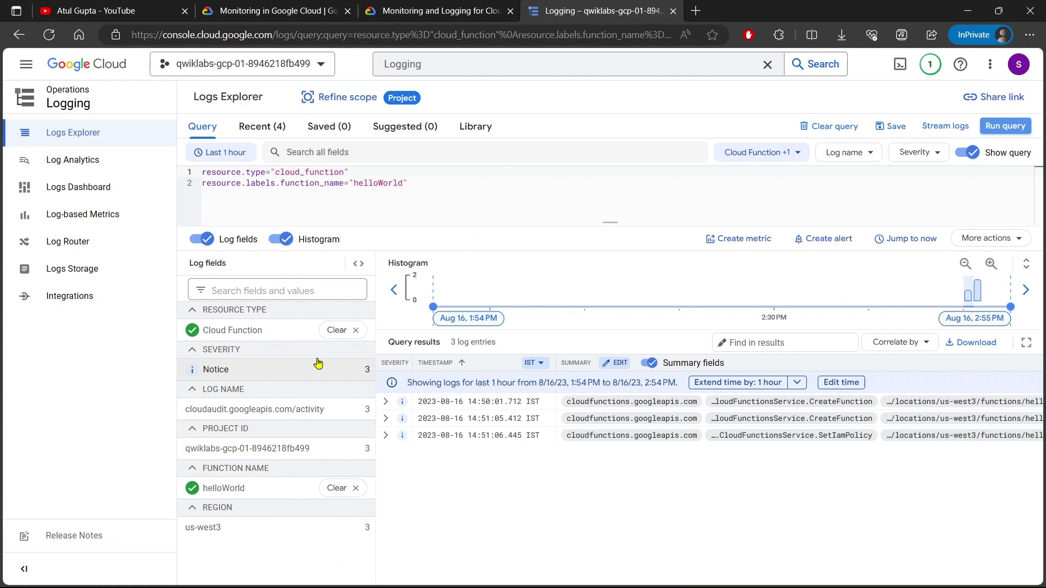
Step: Reset the log query, filter it by the Cloud Function resource type and the helloWorld function name, and run it
{"action": "left_click", "coordinate": [336, 331]}
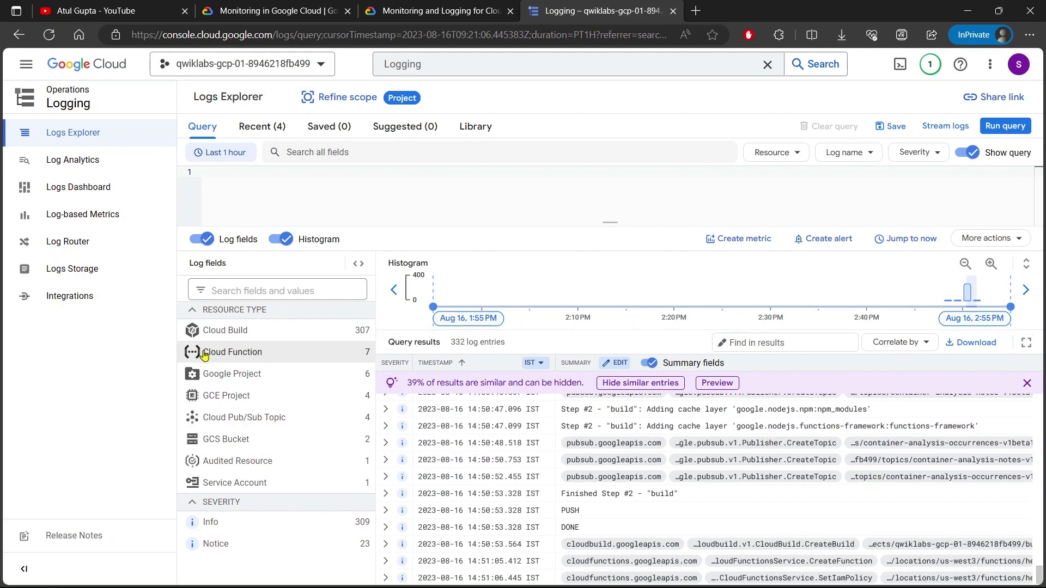
{"action": "left_click", "coordinate": [236, 354]}
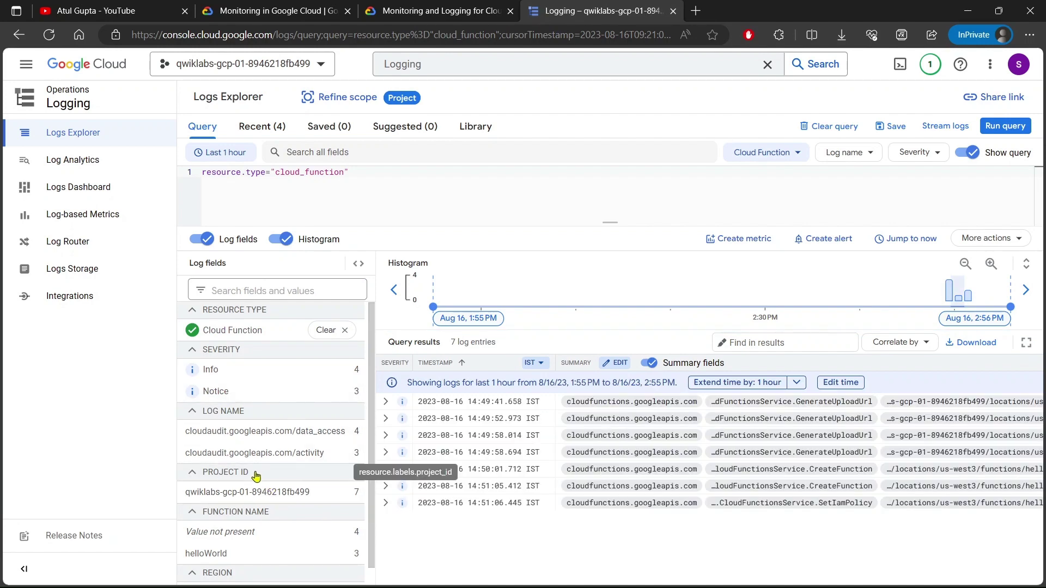
{"action": "scroll", "coordinate": [256, 477], "scroll_direction": "down", "scroll_amount": 1}
{"action": "left_click", "coordinate": [206, 538]}
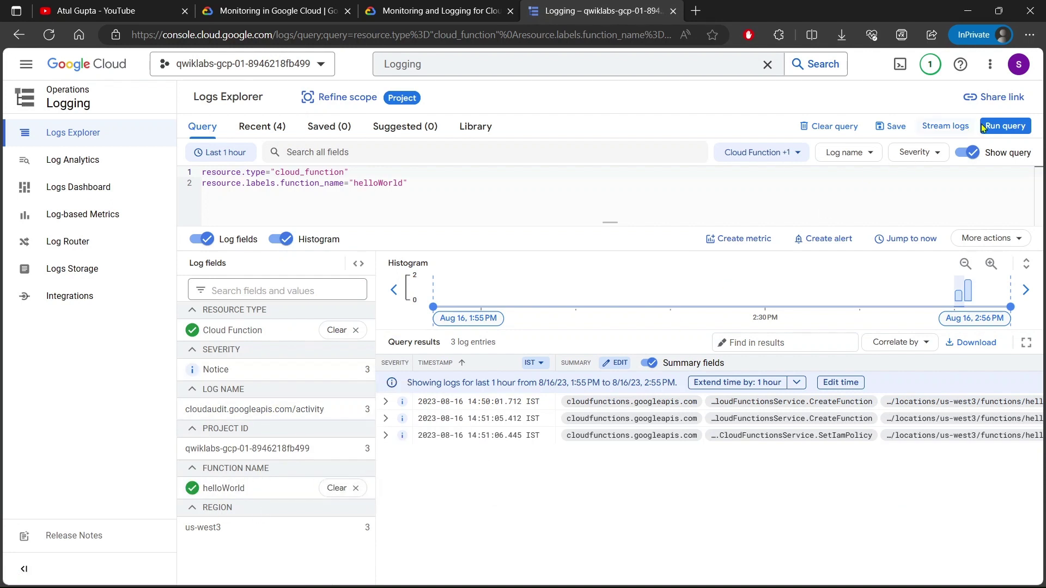
{"action": "left_click", "coordinate": [996, 132]}
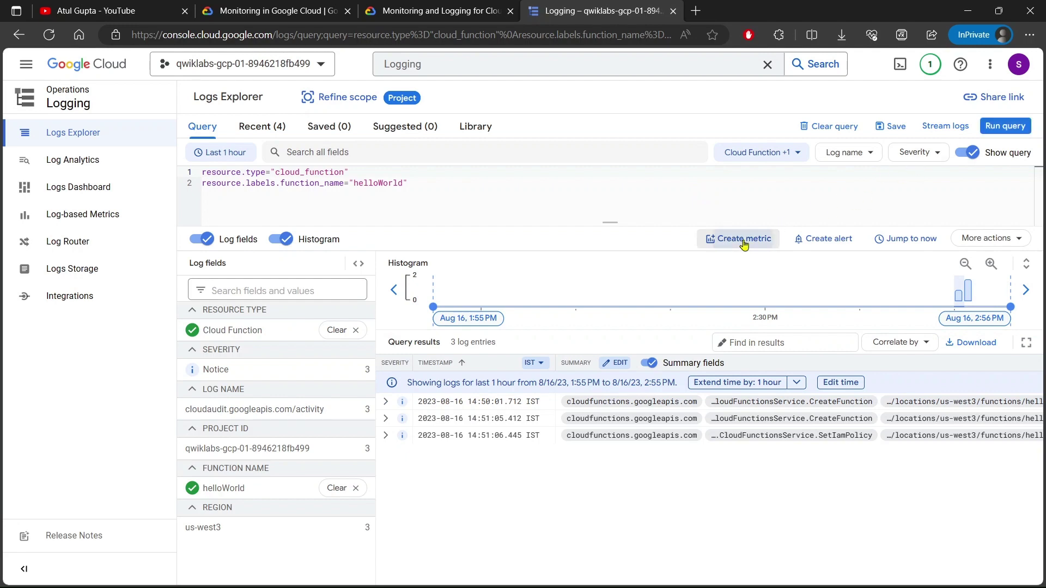
Step: Start a Distribution log-based metric from the query and name it CloudFunctionLatency-Logs, copying the name from the lab instructions
{"action": "left_click", "coordinate": [744, 239]}
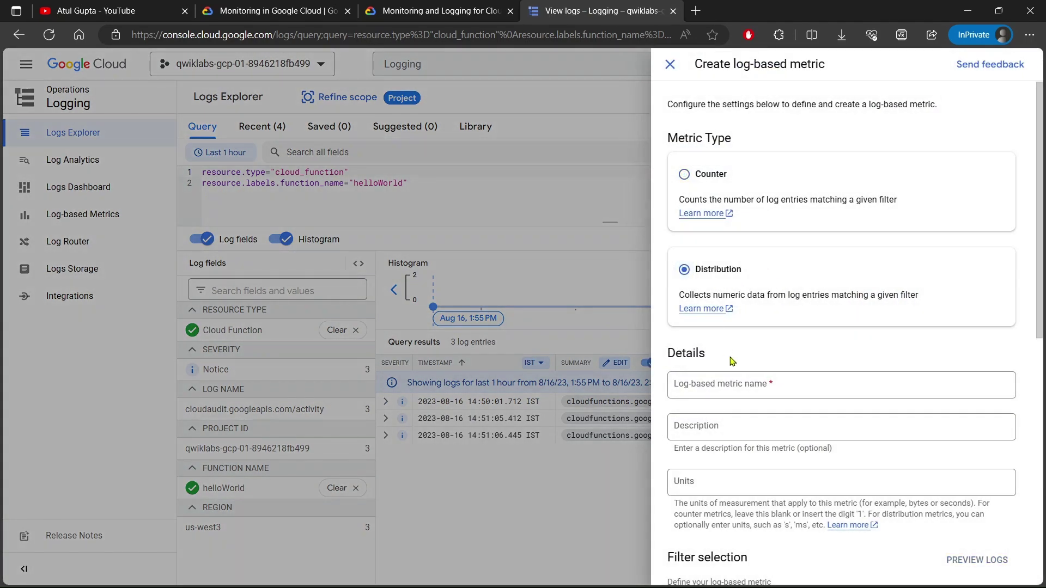
{"action": "left_click", "coordinate": [714, 388]}
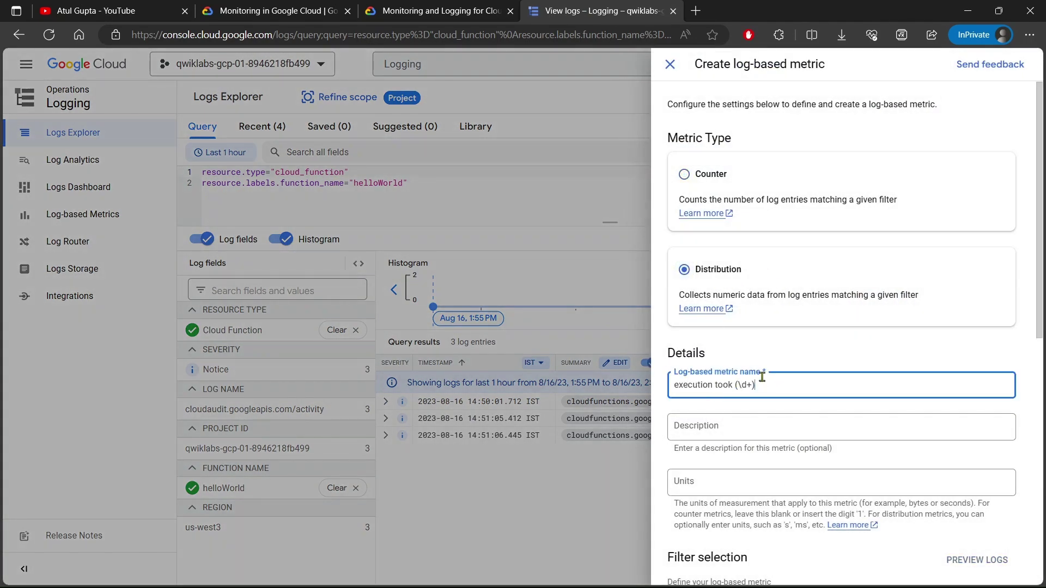
{"action": "left_click", "coordinate": [438, 11]}
{"action": "scroll", "coordinate": [436, 327], "scroll_direction": "down", "scroll_amount": 2}
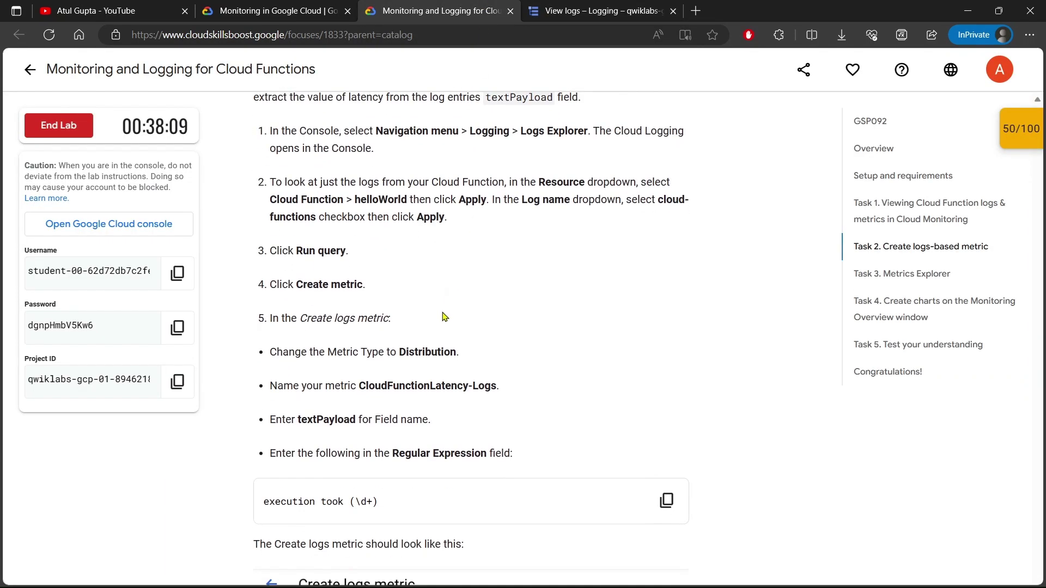
{"action": "scroll", "coordinate": [404, 357], "scroll_direction": "down", "scroll_amount": 1}
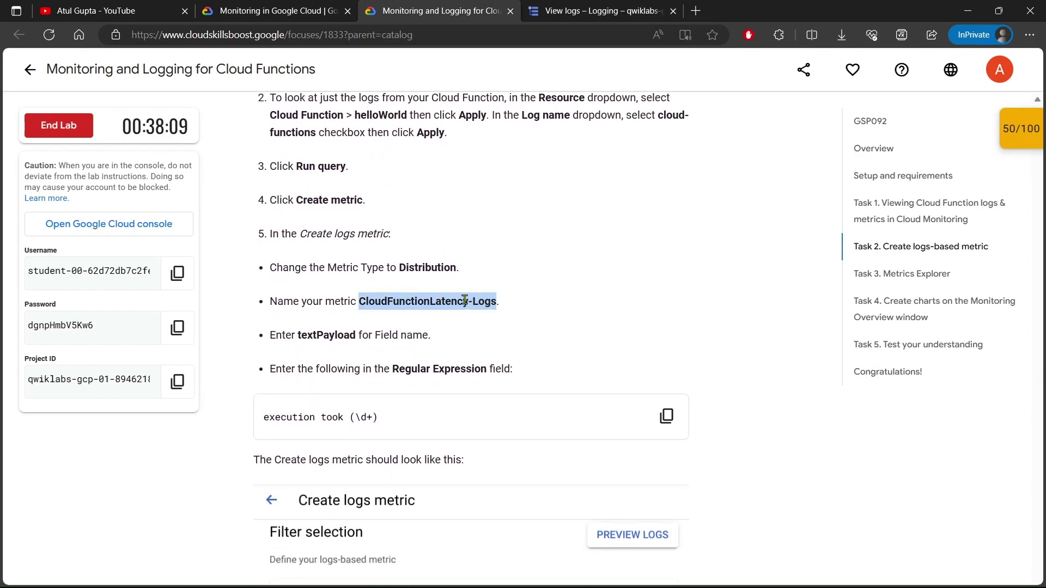
{"action": "right_click", "coordinate": [464, 301]}
{"action": "left_click", "coordinate": [470, 309]}
{"action": "left_click", "coordinate": [579, 5]}
{"action": "type", "text": "CloudFunctionLatency-Logs"}
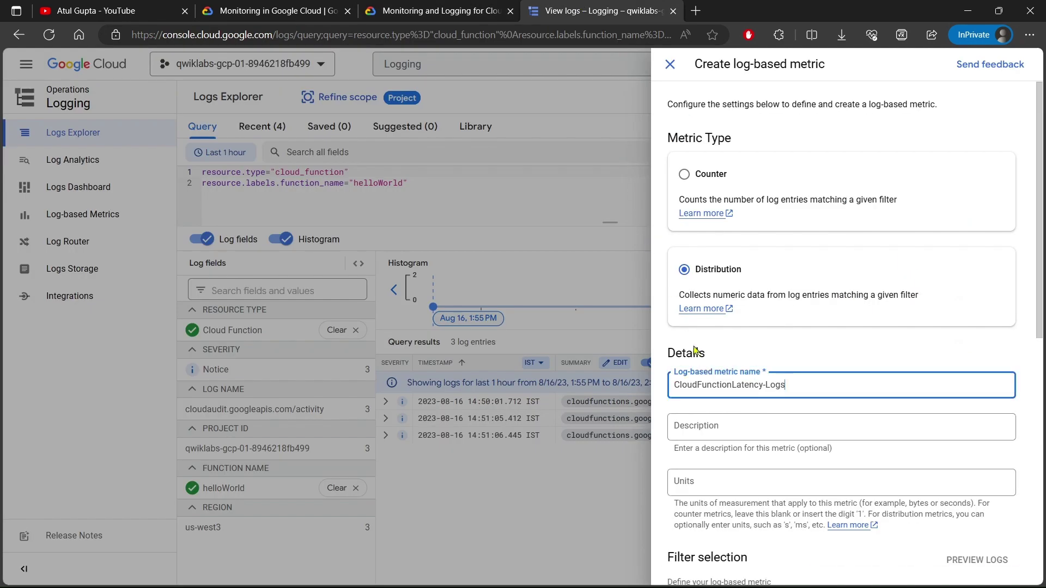
Step: Set the metric's field name to textPayload, as given in the lab instructions
{"action": "scroll", "coordinate": [711, 412], "scroll_direction": "down", "scroll_amount": 5}
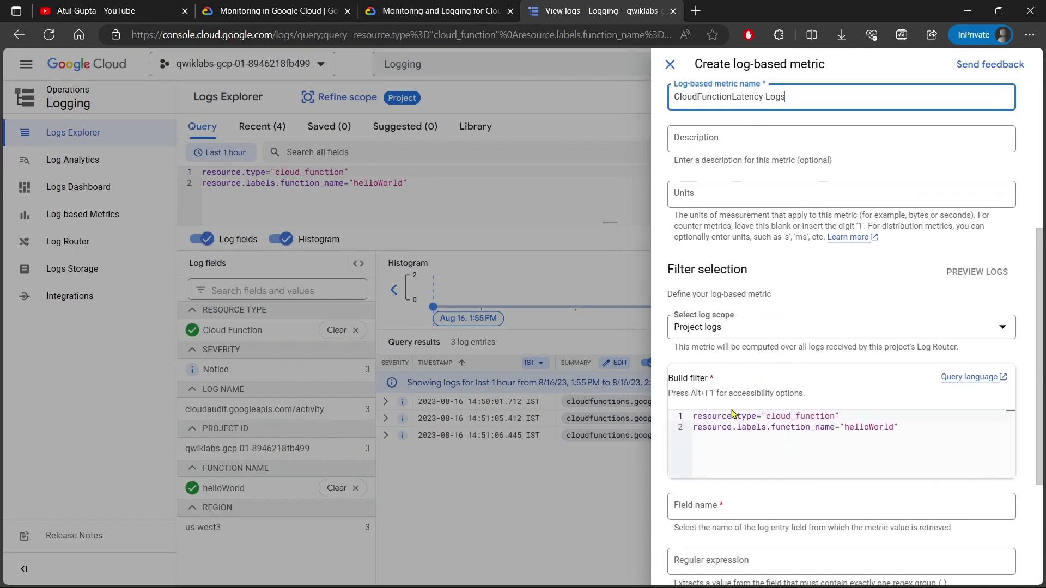
{"action": "scroll", "coordinate": [829, 430], "scroll_direction": "down", "scroll_amount": 1}
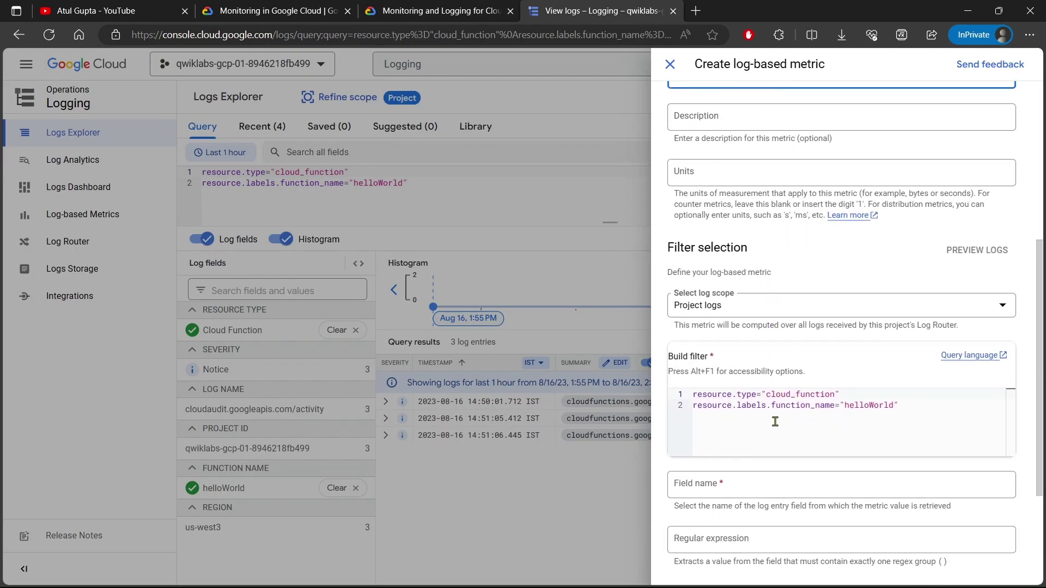
{"action": "left_click", "coordinate": [450, 10]}
{"action": "scroll", "coordinate": [462, 243], "scroll_direction": "down", "scroll_amount": 4}
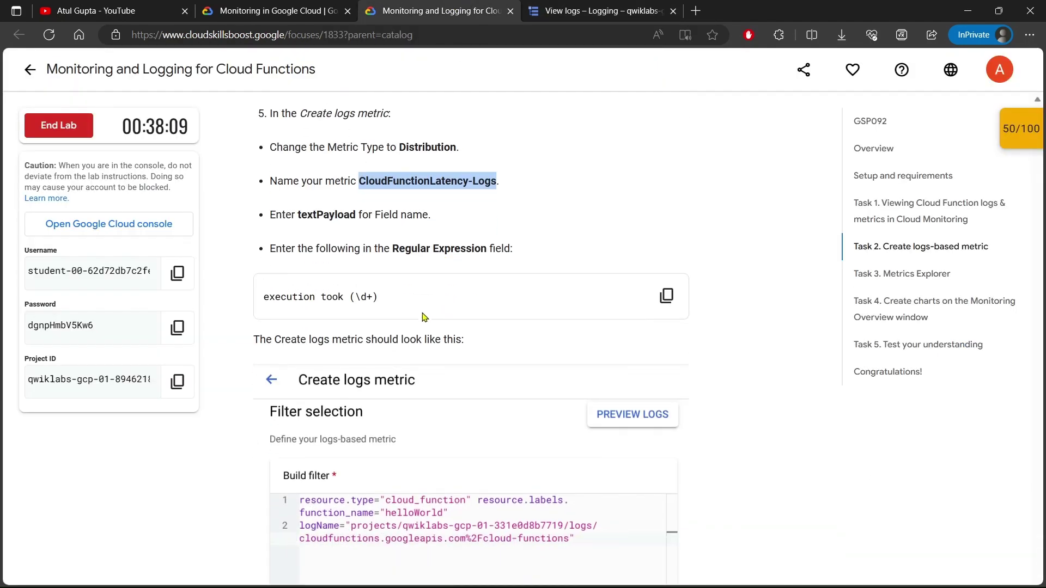
{"action": "left_click_drag", "start_coordinate": [293, 223], "coordinate": [520, 221]}
{"action": "left_click", "coordinate": [390, 216]}
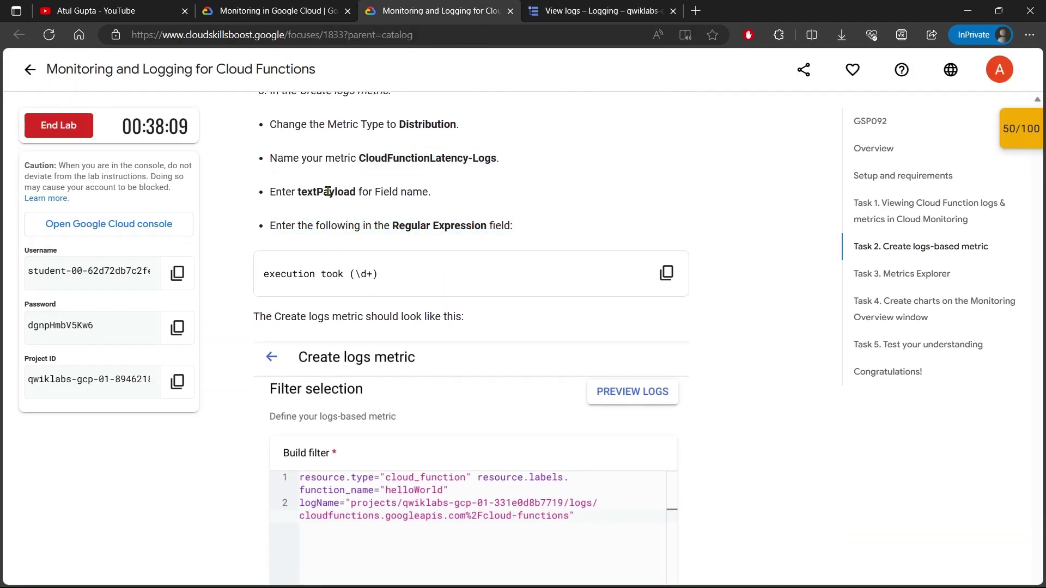
{"action": "left_click", "coordinate": [579, 10]}
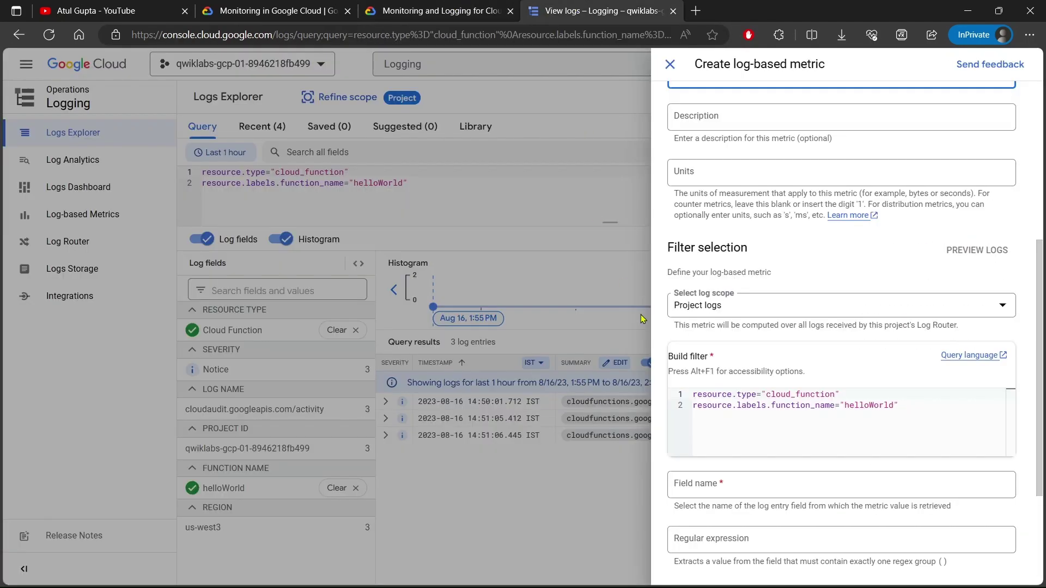
{"action": "left_click", "coordinate": [731, 488]}
{"action": "type", "text": "textPayload"}
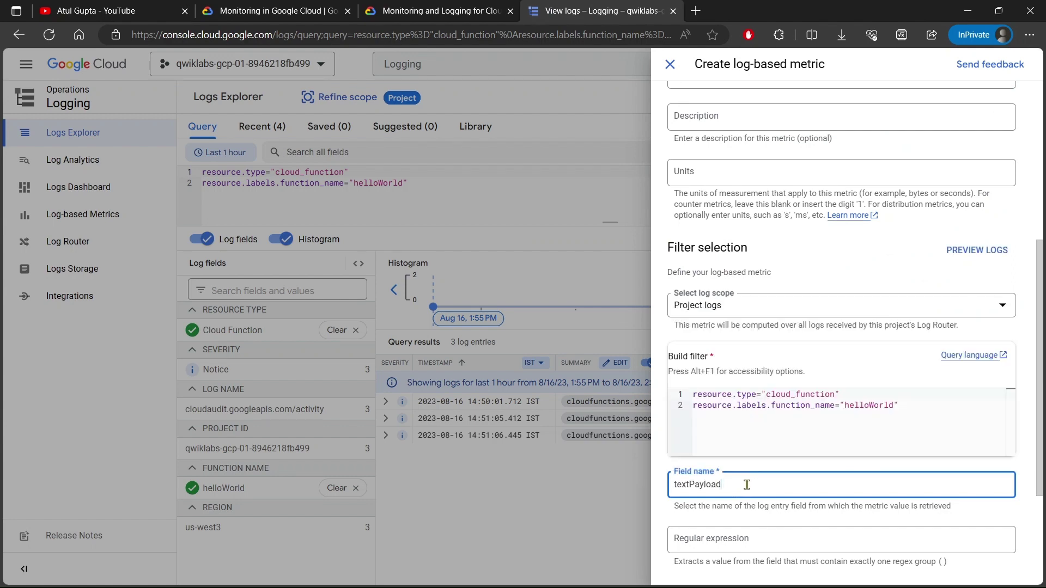
Step: Set the regular expression to "execution took (\d+)" copied from the lab instructions, create the metric and dismiss the notification
{"action": "scroll", "coordinate": [746, 484], "scroll_direction": "down", "scroll_amount": 3}
{"action": "left_click", "coordinate": [716, 371]}
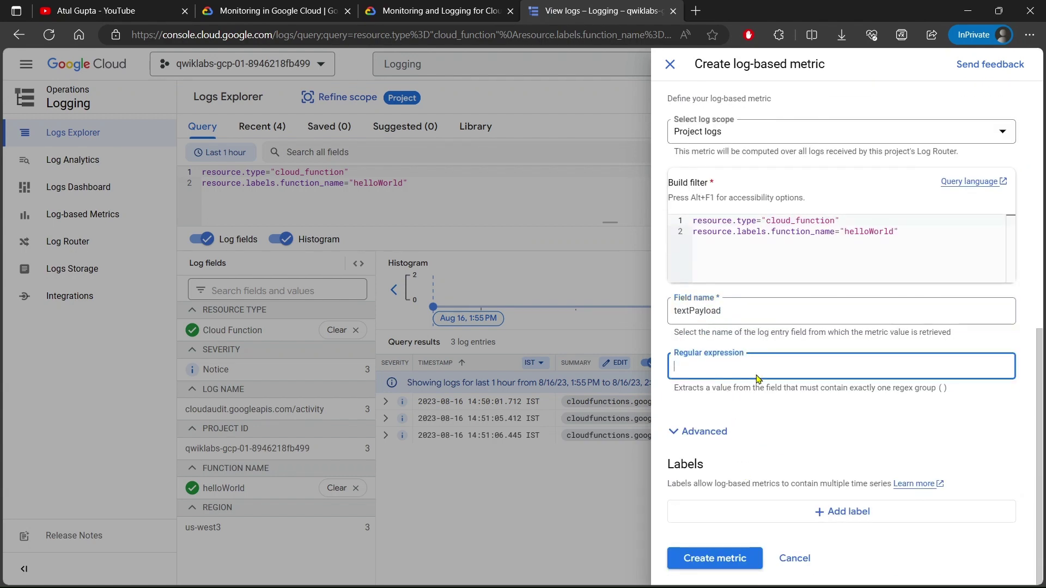
{"action": "left_click", "coordinate": [446, 11]}
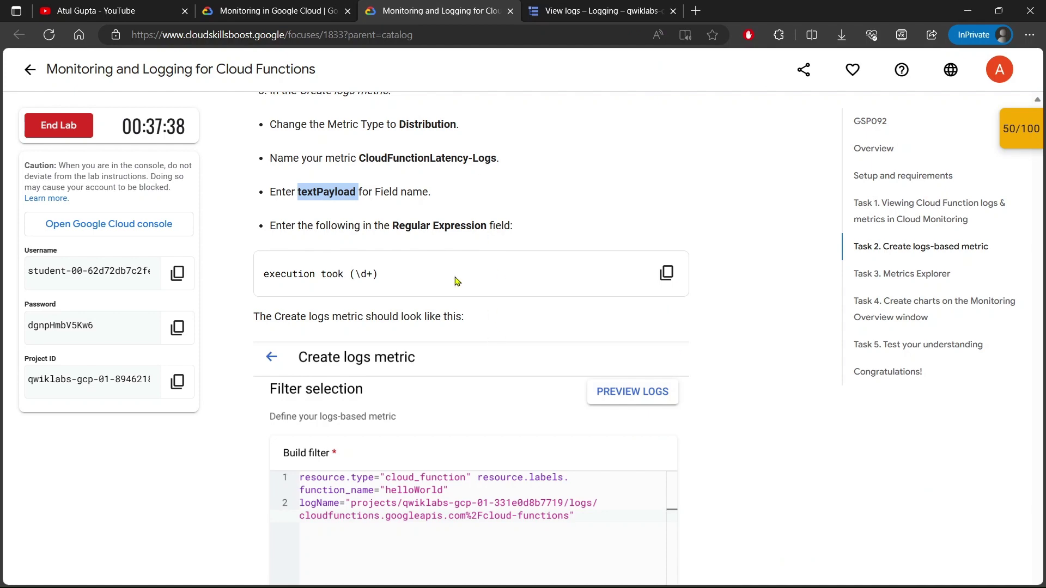
{"action": "left_click_drag", "start_coordinate": [276, 227], "coordinate": [518, 227]}
{"action": "left_click", "coordinate": [525, 235]}
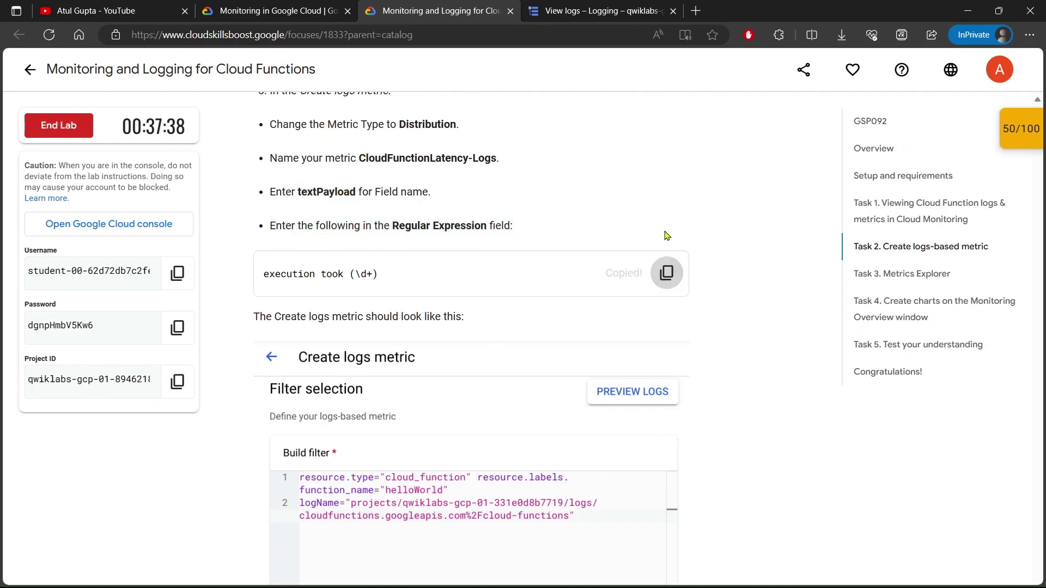
{"action": "left_click", "coordinate": [617, 7]}
{"action": "left_click", "coordinate": [762, 372]}
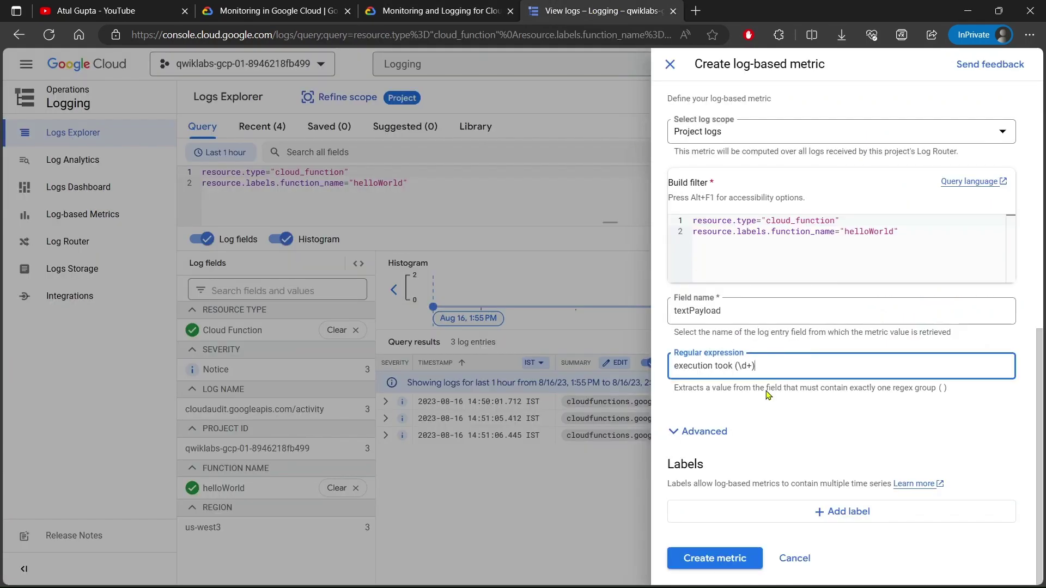
{"action": "left_click", "coordinate": [718, 567]}
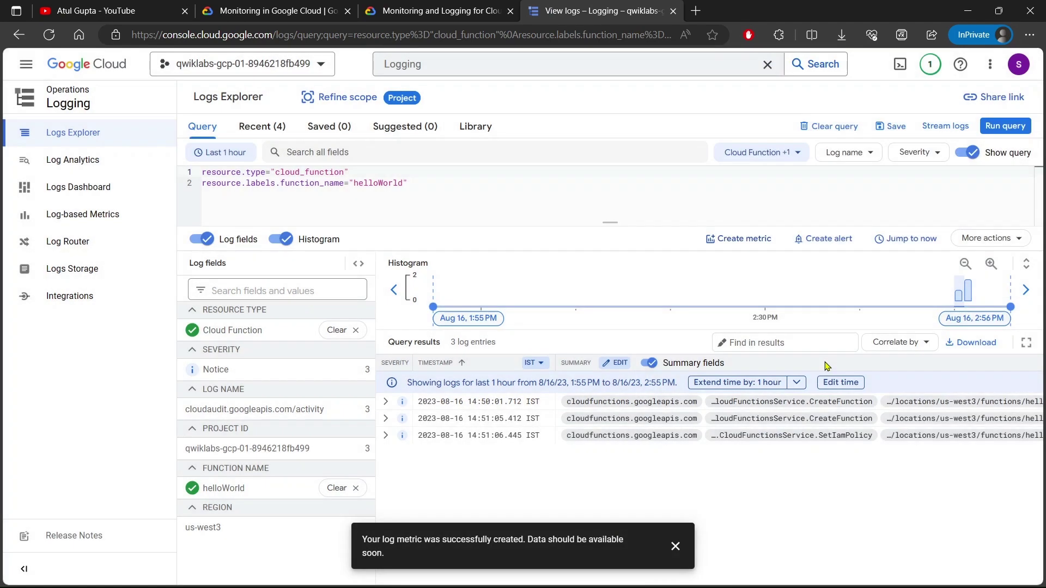
{"action": "left_click", "coordinate": [675, 547]}
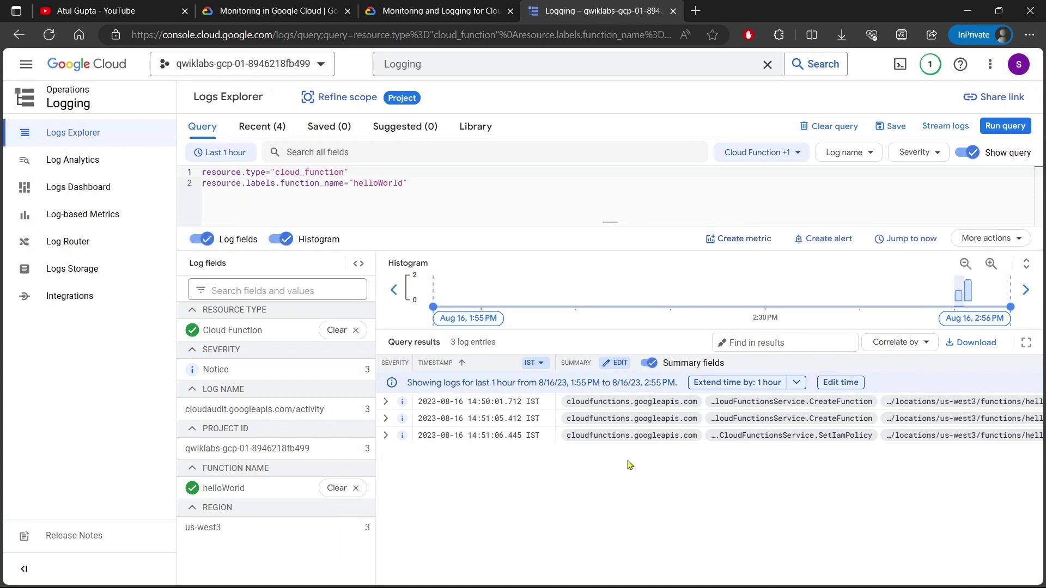
Step: Switch to the lab instructions and check the progress of the "Create logs-based metric" task
{"action": "left_click", "coordinate": [436, 12]}
{"action": "scroll", "coordinate": [478, 307], "scroll_direction": "down", "scroll_amount": 10}
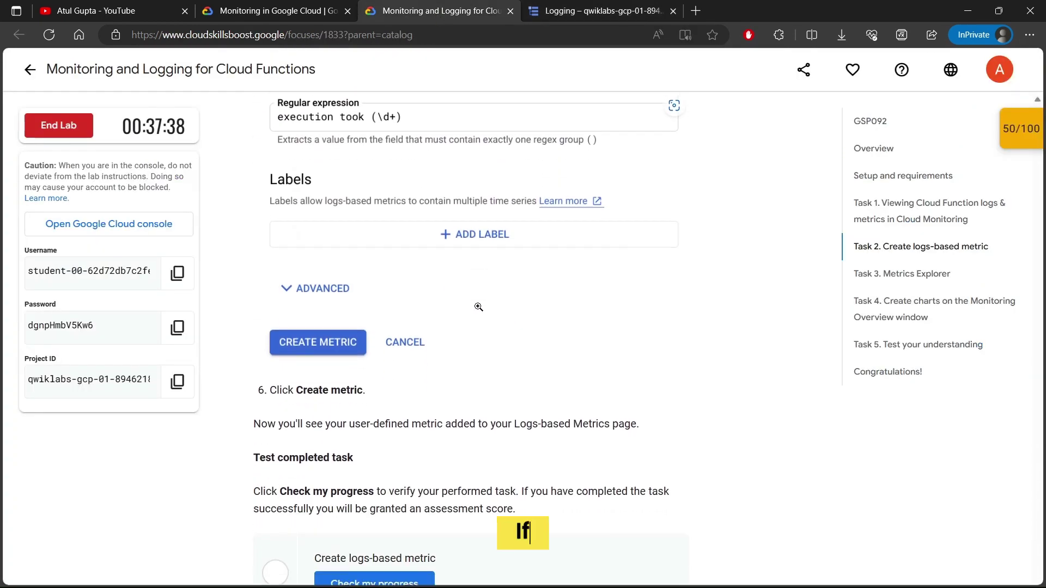
{"action": "scroll", "coordinate": [478, 307], "scroll_direction": "down", "scroll_amount": 4}
{"action": "left_click", "coordinate": [350, 393]}
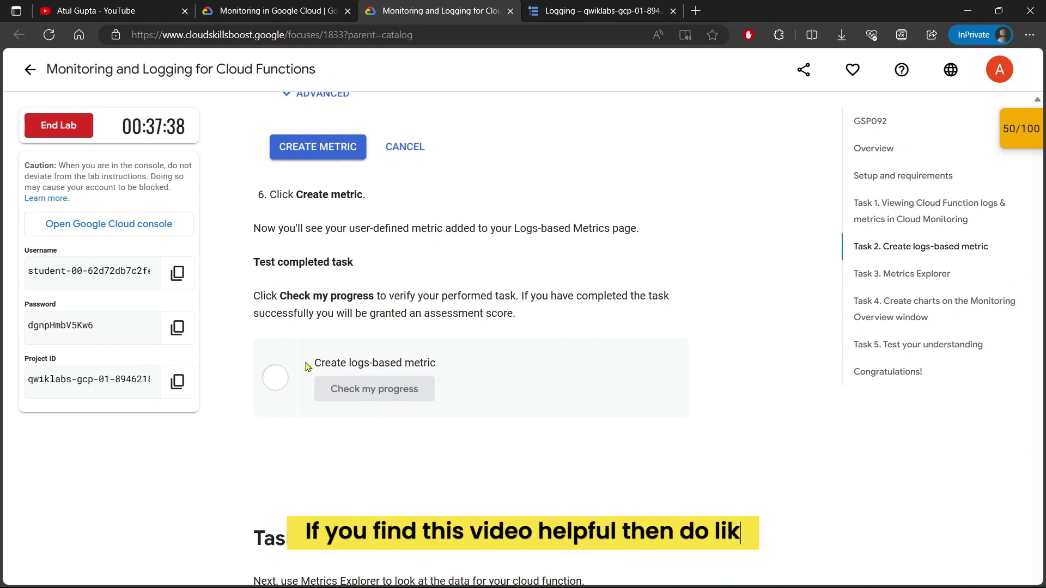
{"action": "left_click_drag", "start_coordinate": [306, 367], "coordinate": [436, 361]}
{"action": "scroll", "coordinate": [421, 424], "scroll_direction": "down", "scroll_amount": 1}
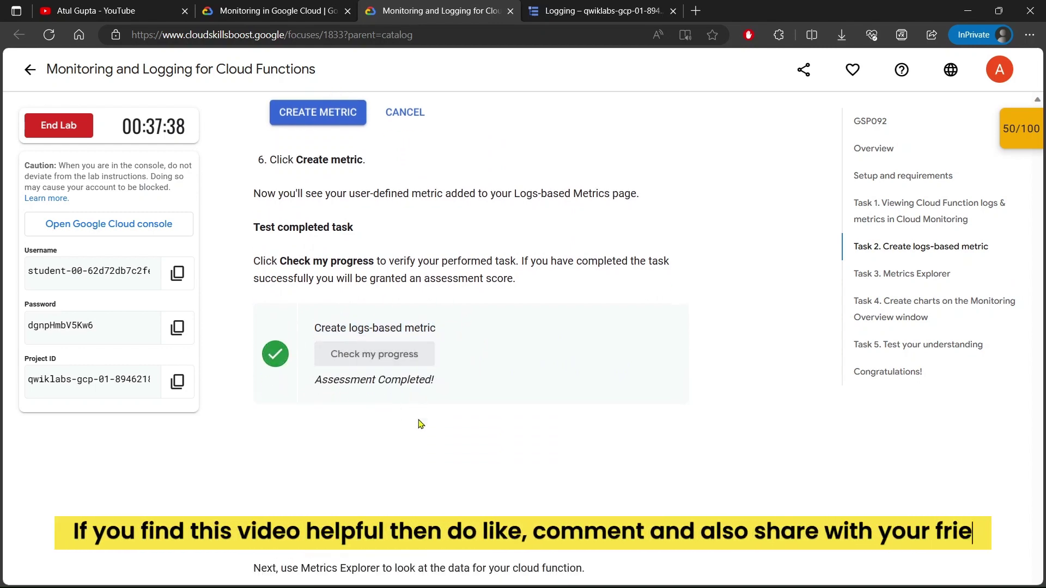
Step: Look through the remaining lab tasks to the Congratulations section, end the lab and submit the confirmation
{"action": "scroll", "coordinate": [420, 423], "scroll_direction": "down", "scroll_amount": 6}
{"action": "left_click_drag", "start_coordinate": [254, 169], "coordinate": [483, 166]}
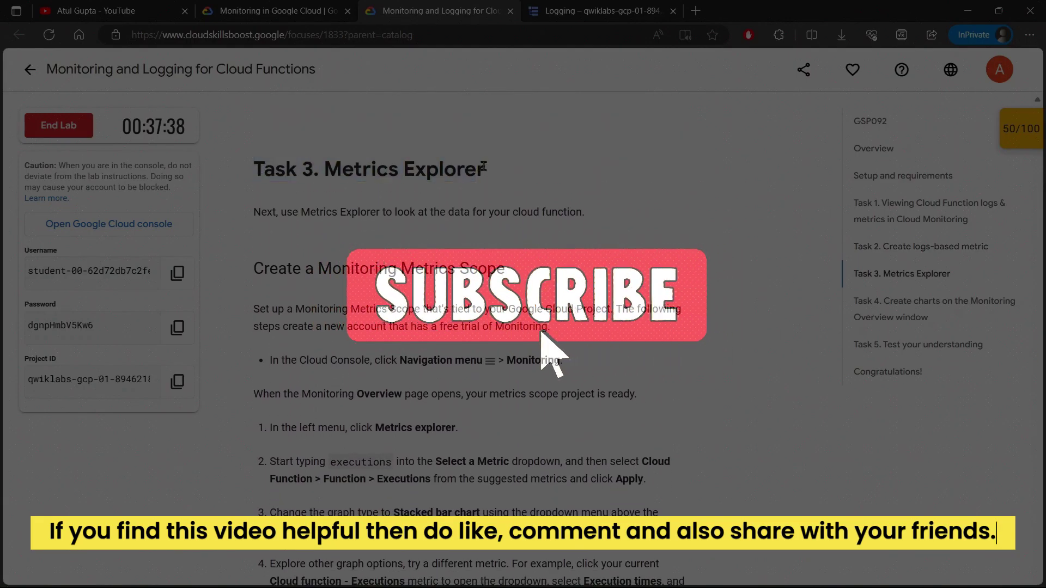
{"action": "scroll", "coordinate": [402, 322], "scroll_direction": "down", "scroll_amount": 20}
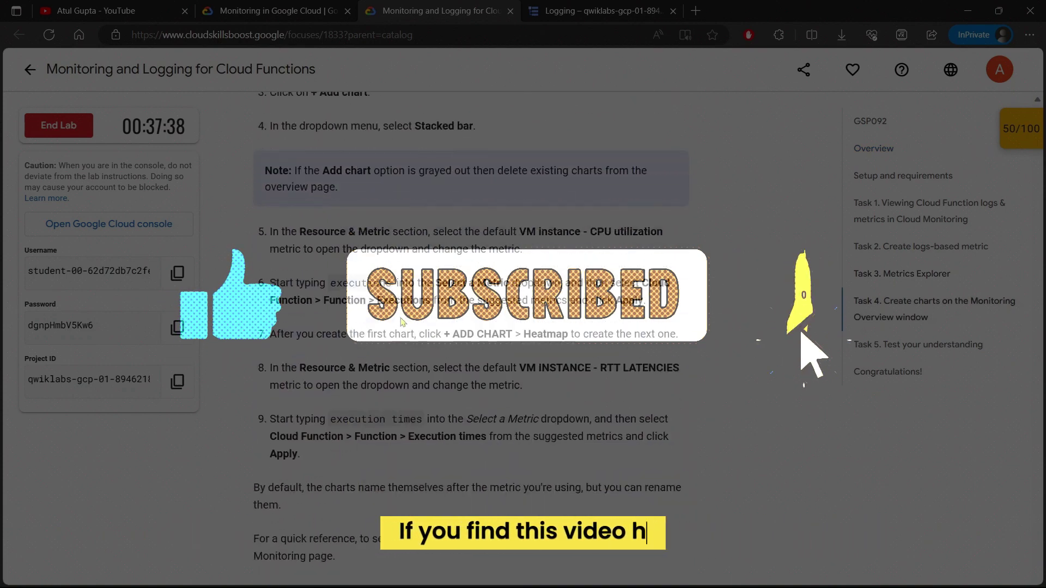
{"action": "scroll", "coordinate": [401, 322], "scroll_direction": "down", "scroll_amount": 15}
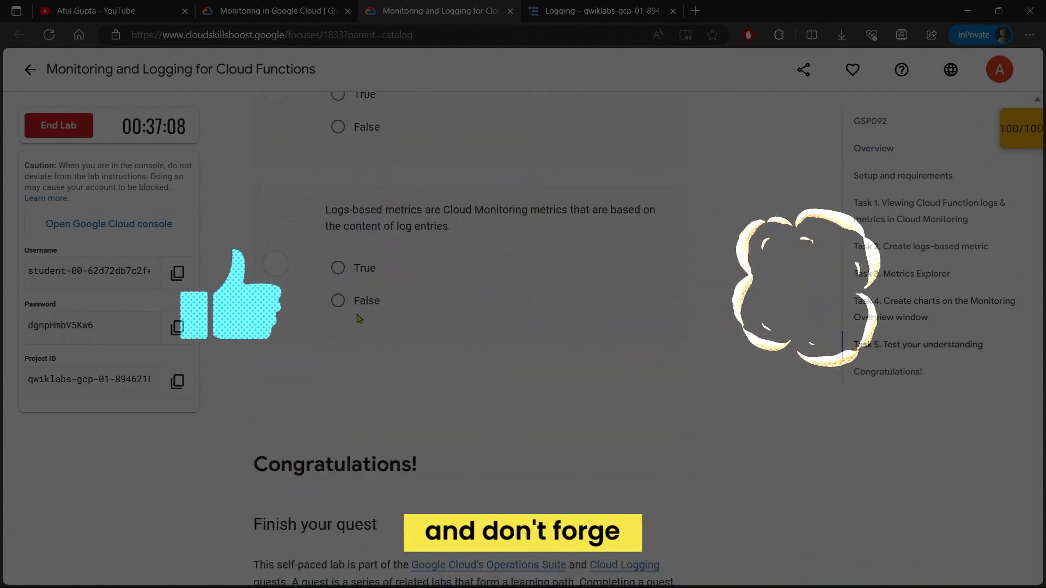
{"action": "scroll", "coordinate": [243, 311], "scroll_direction": "down", "scroll_amount": 3}
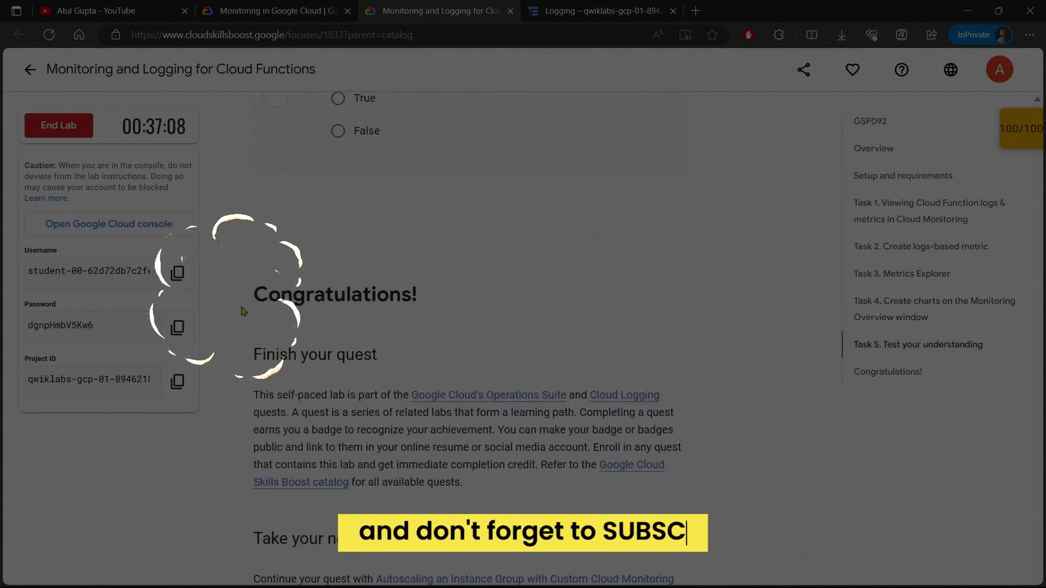
{"action": "left_click_drag", "start_coordinate": [244, 311], "coordinate": [458, 299]}
{"action": "left_click", "coordinate": [261, 236]}
{"action": "left_click", "coordinate": [59, 125]}
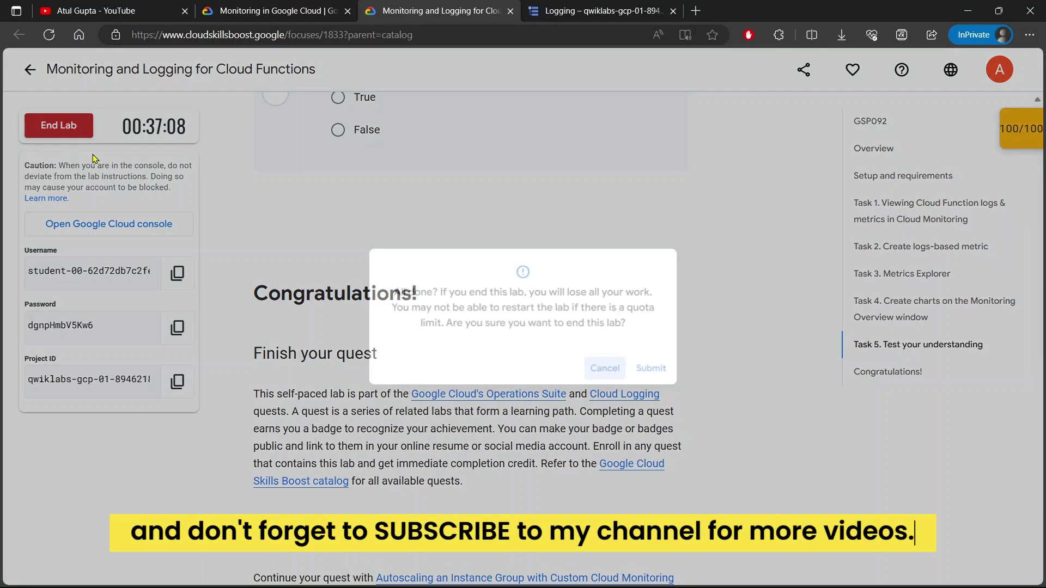
{"action": "left_click", "coordinate": [649, 368]}
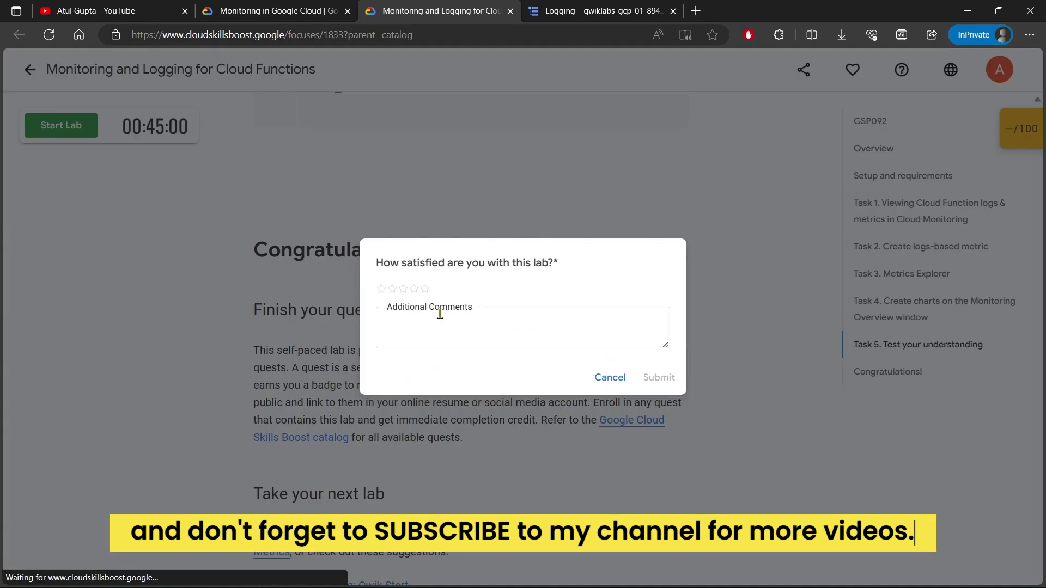